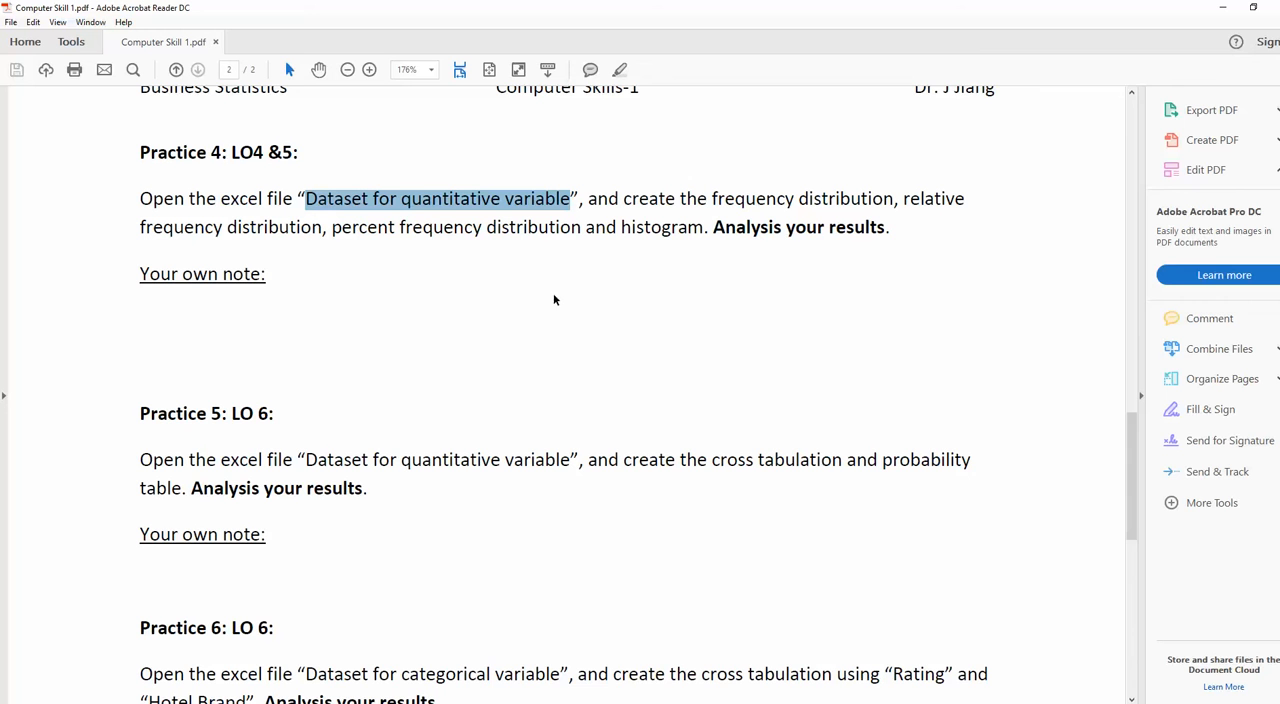
- Switch to the Excel workbook "Dataset for quantitative variable" and examine the ACT score and GPA columns on the example2GPAACT sheet
mouse_move(582, 703)
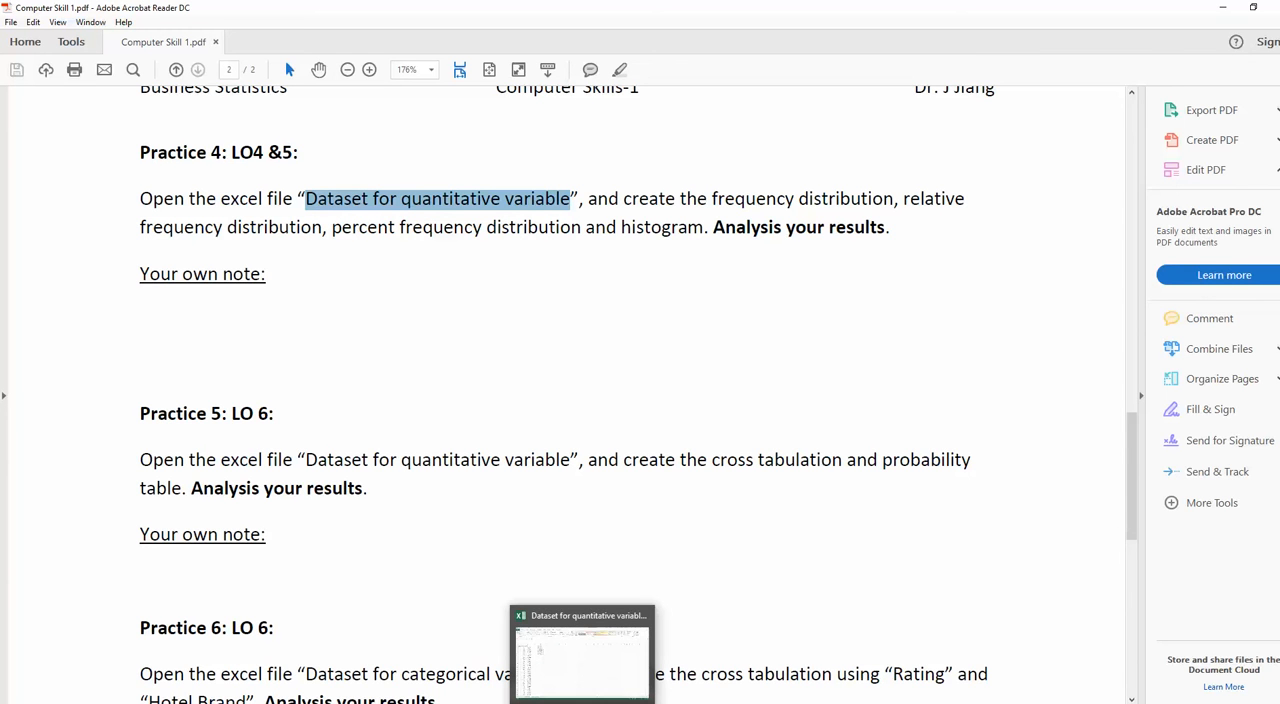
click(582, 655)
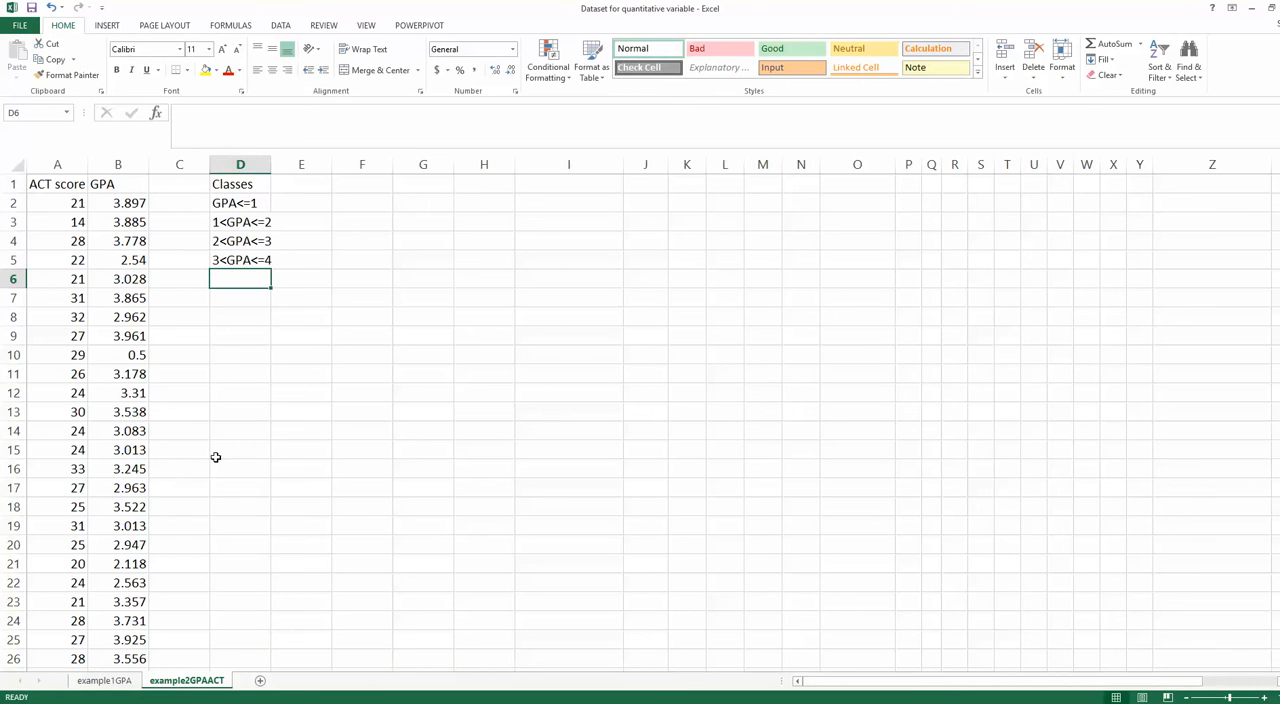
click(57, 165)
drag(102, 167, 80, 171)
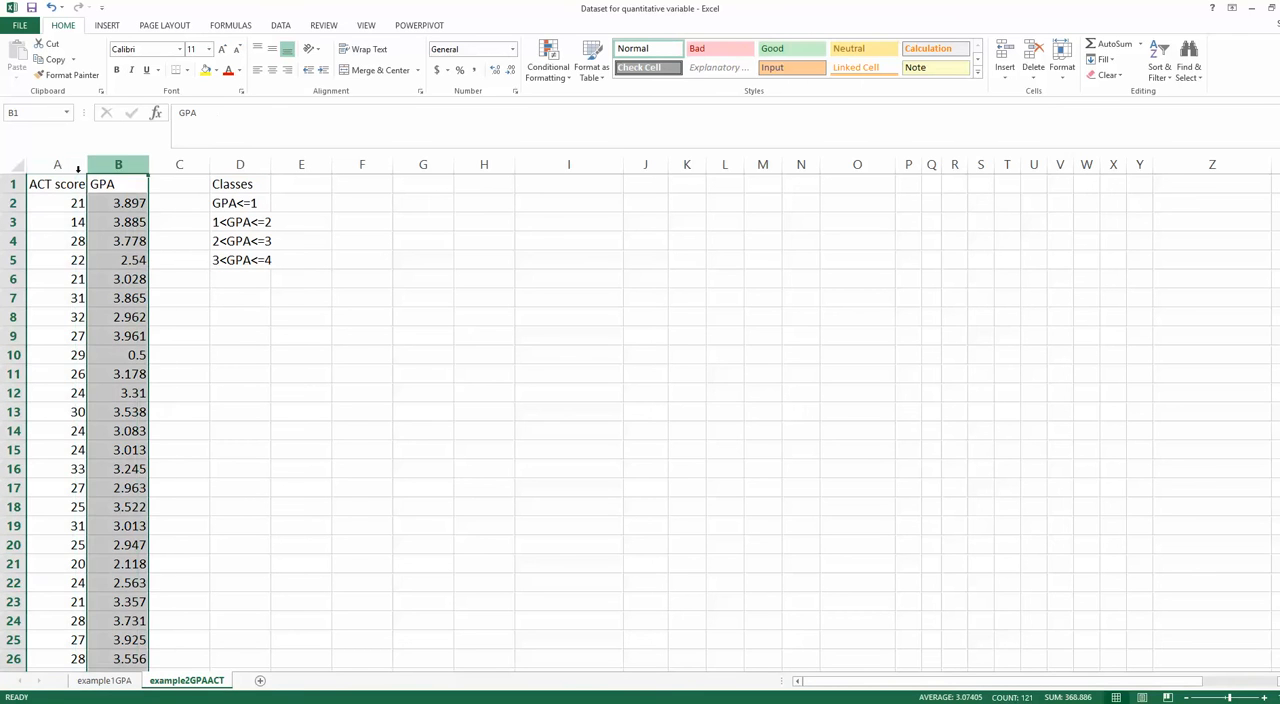
click(57, 166)
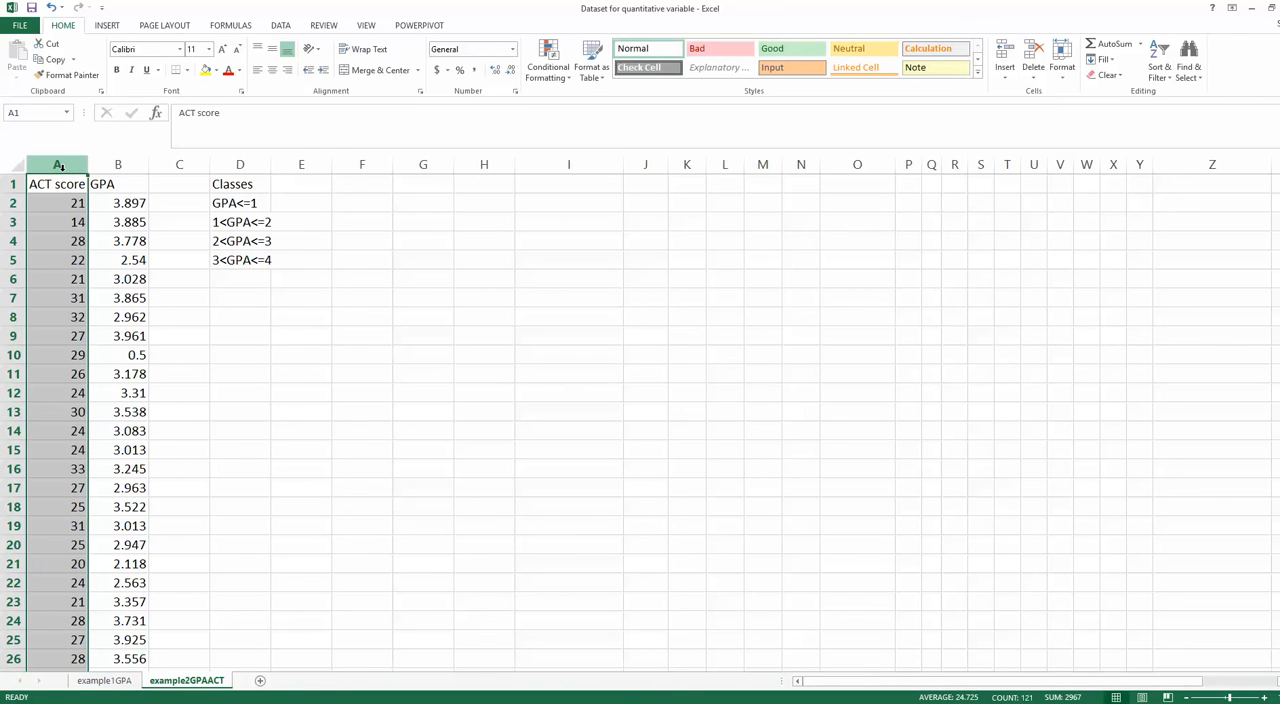
click(118, 164)
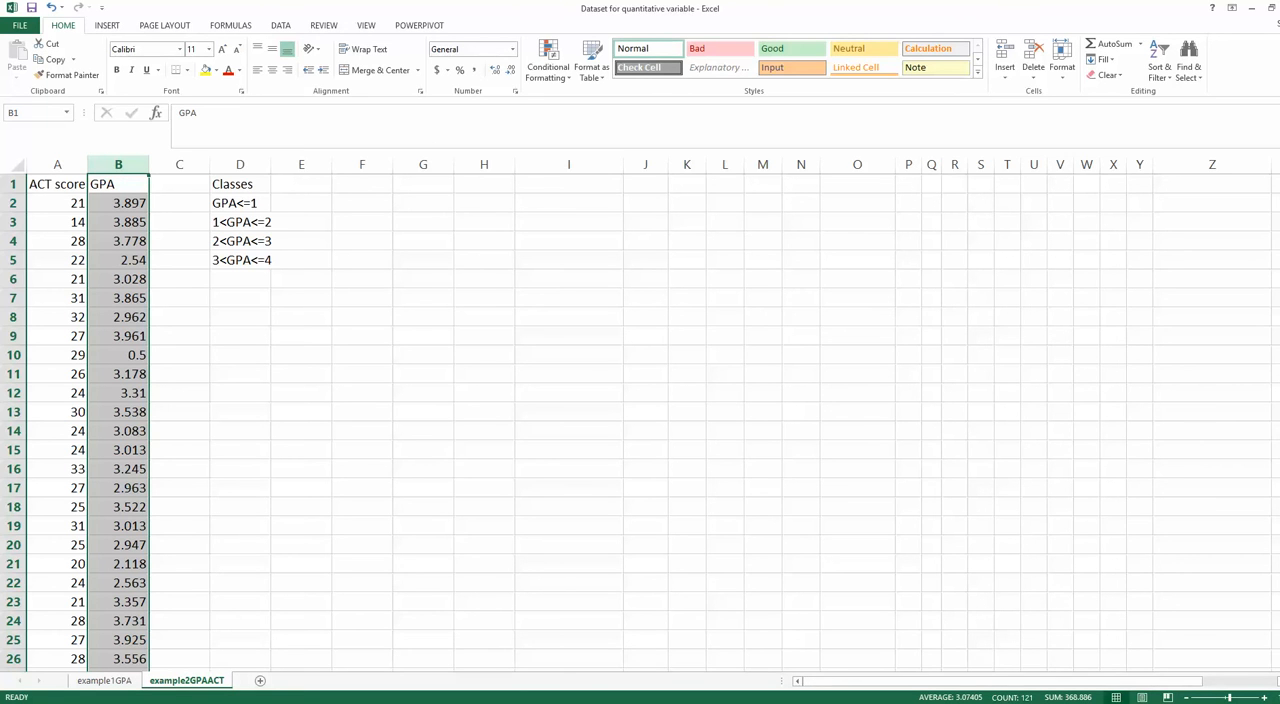
click(1277, 681)
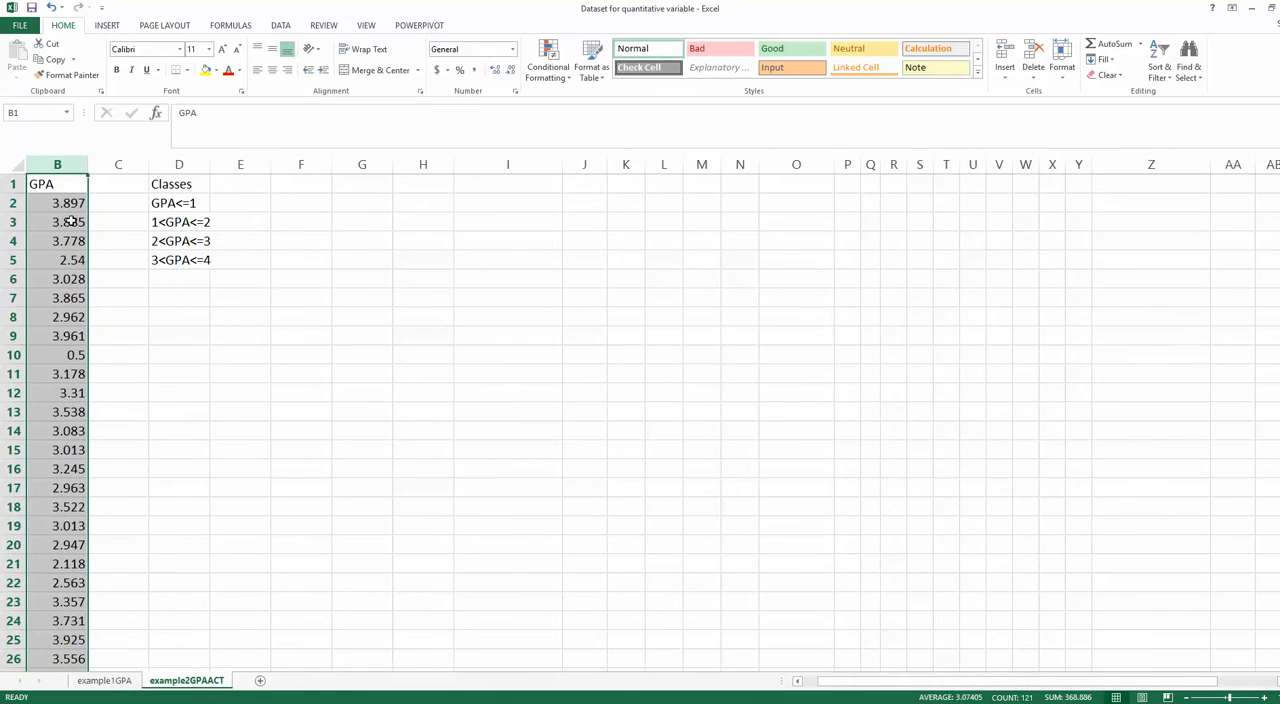
click(74, 181)
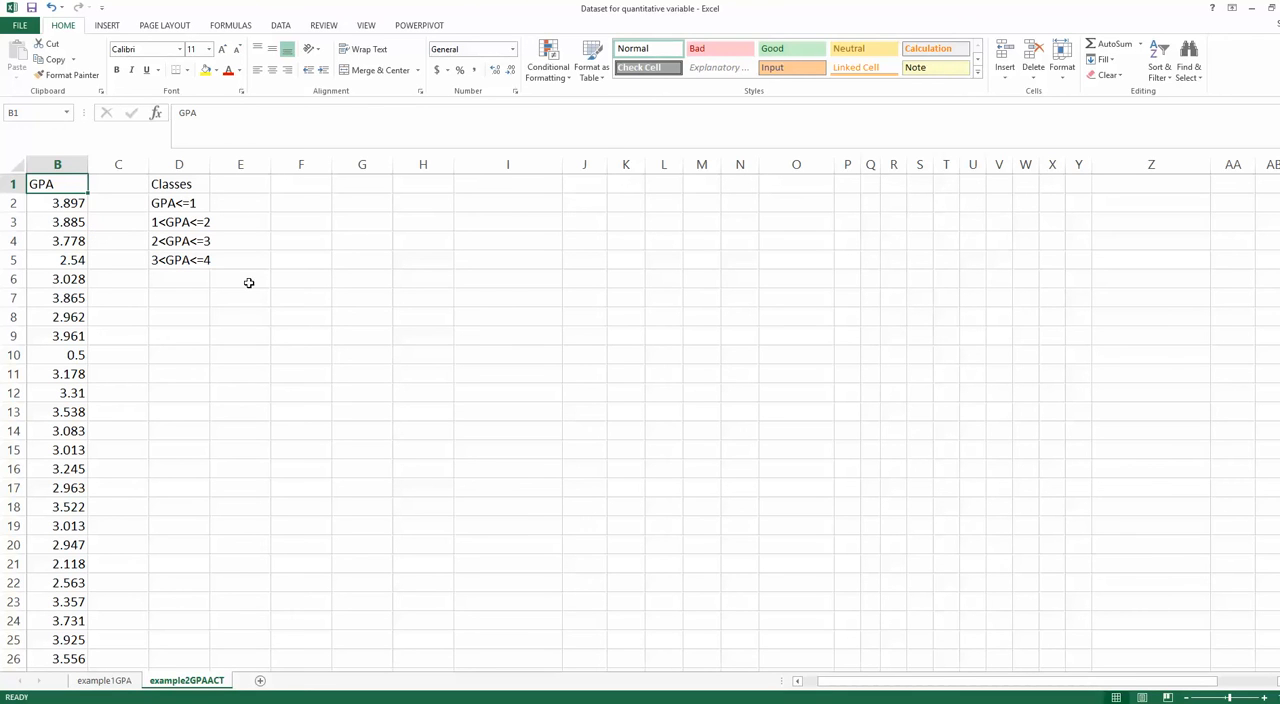
- Make the "Classes" heading in cell D1 bold
click(169, 203)
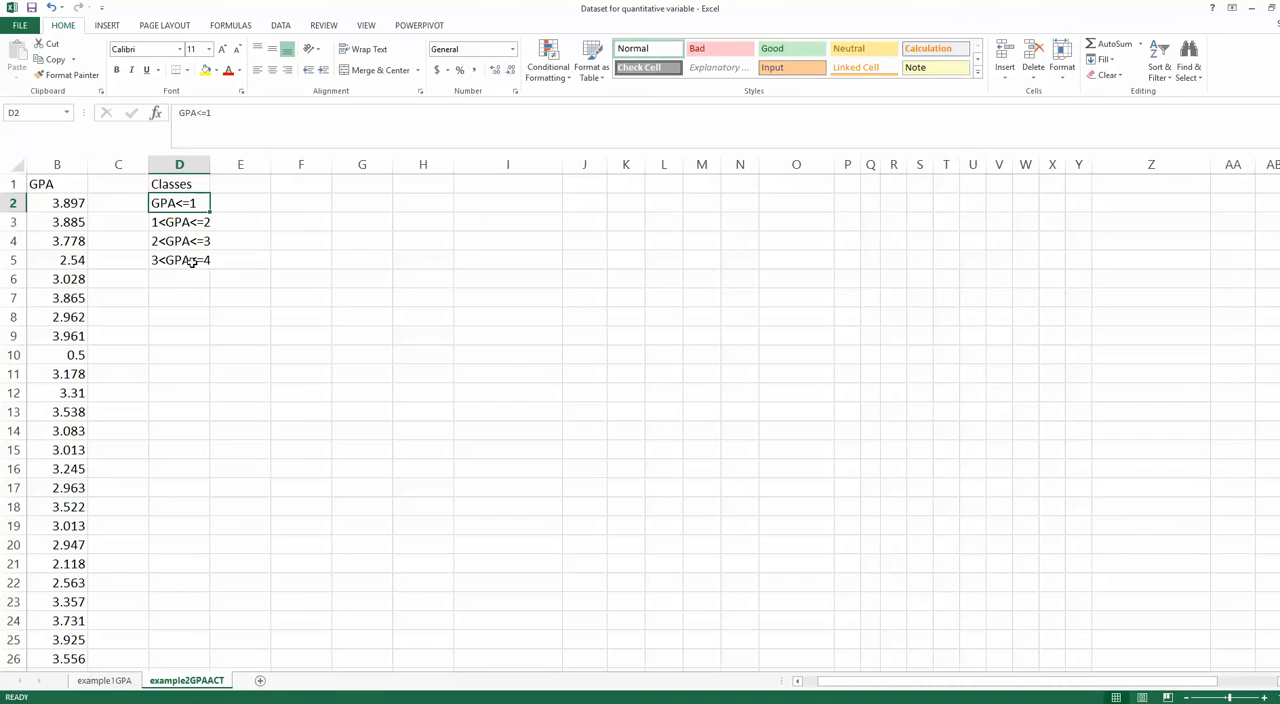
click(159, 185)
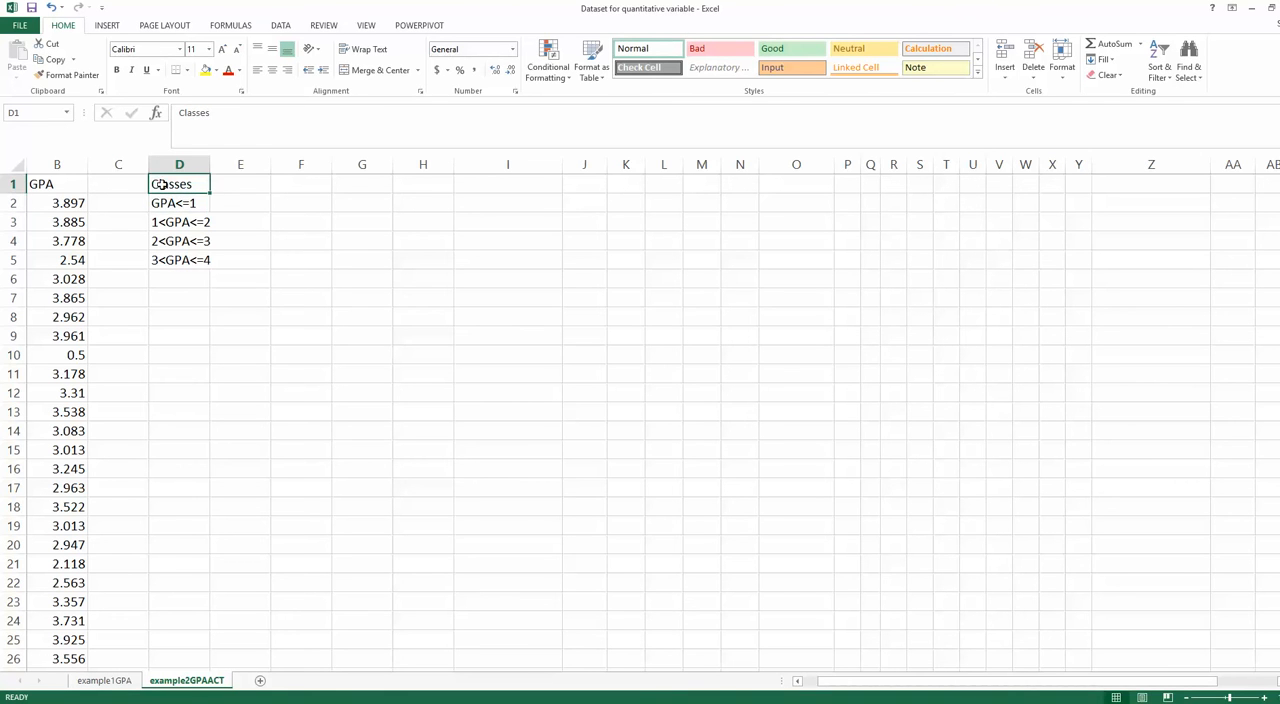
click(117, 70)
- Review the GPA class intervals listed in cells D2 to D5, checking the boundaries of each class
click(157, 205)
click(171, 224)
click(180, 244)
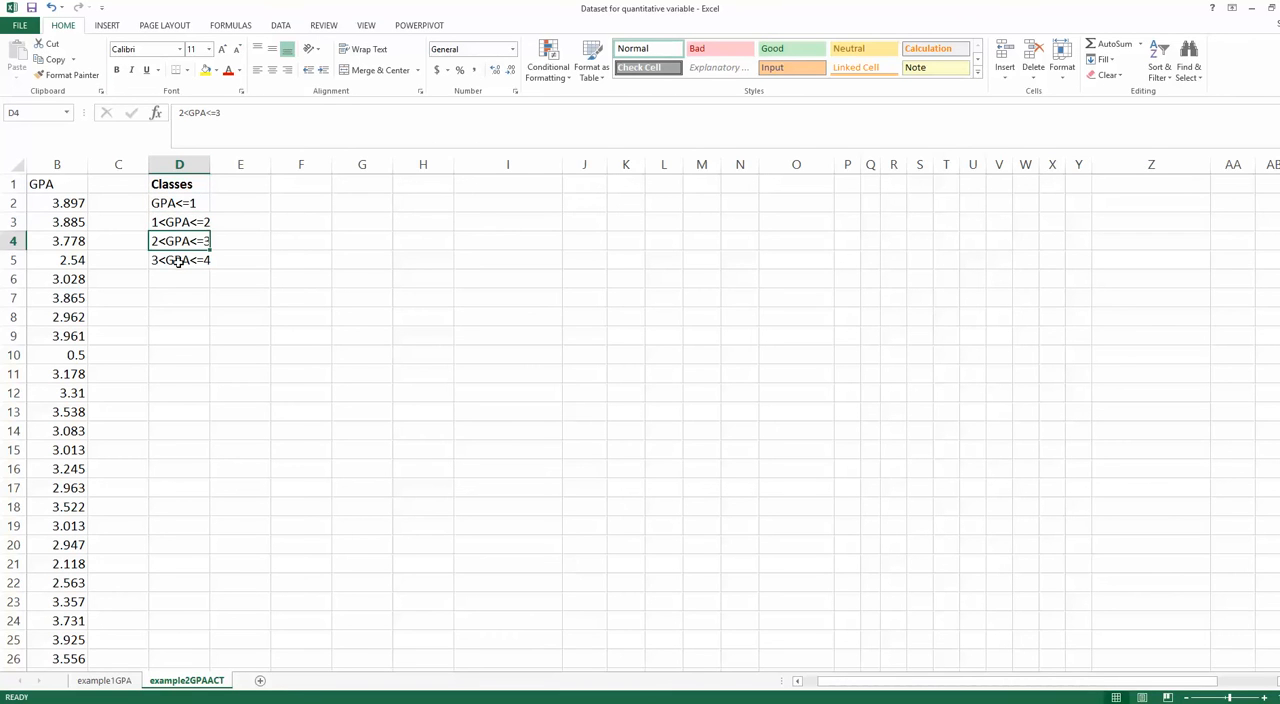
click(177, 260)
click(177, 243)
click(177, 222)
click(175, 205)
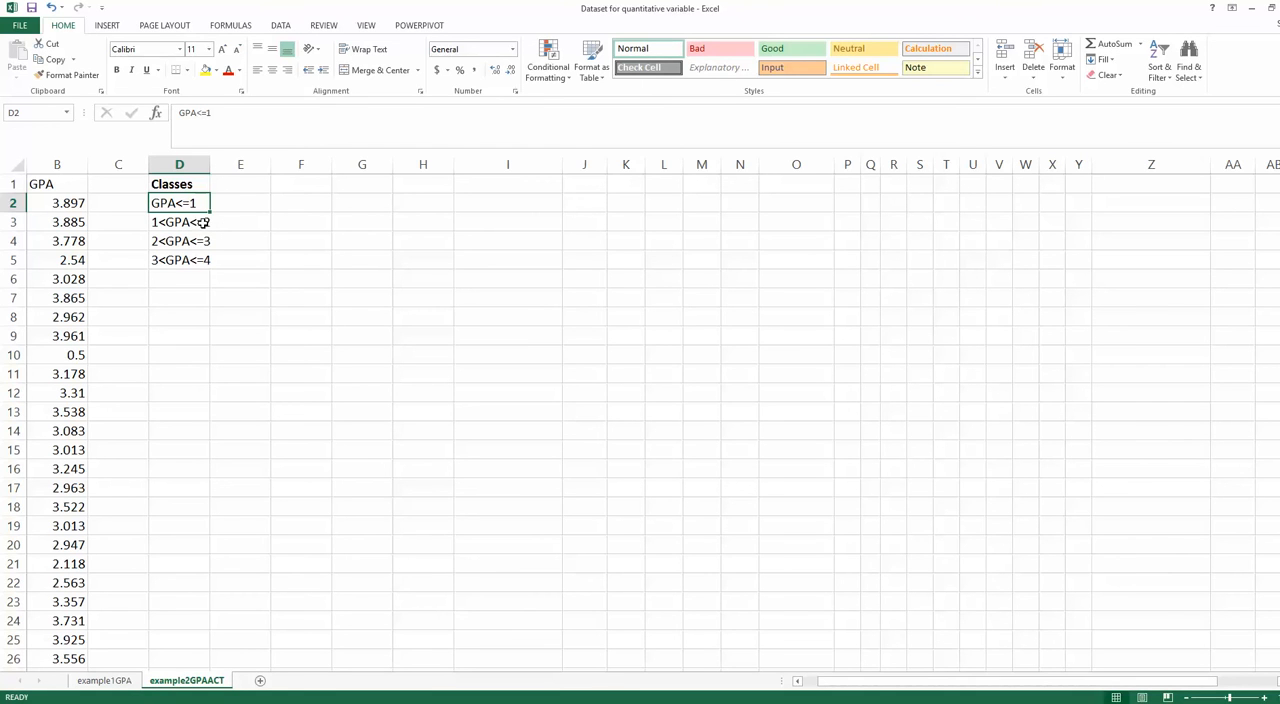
click(200, 220)
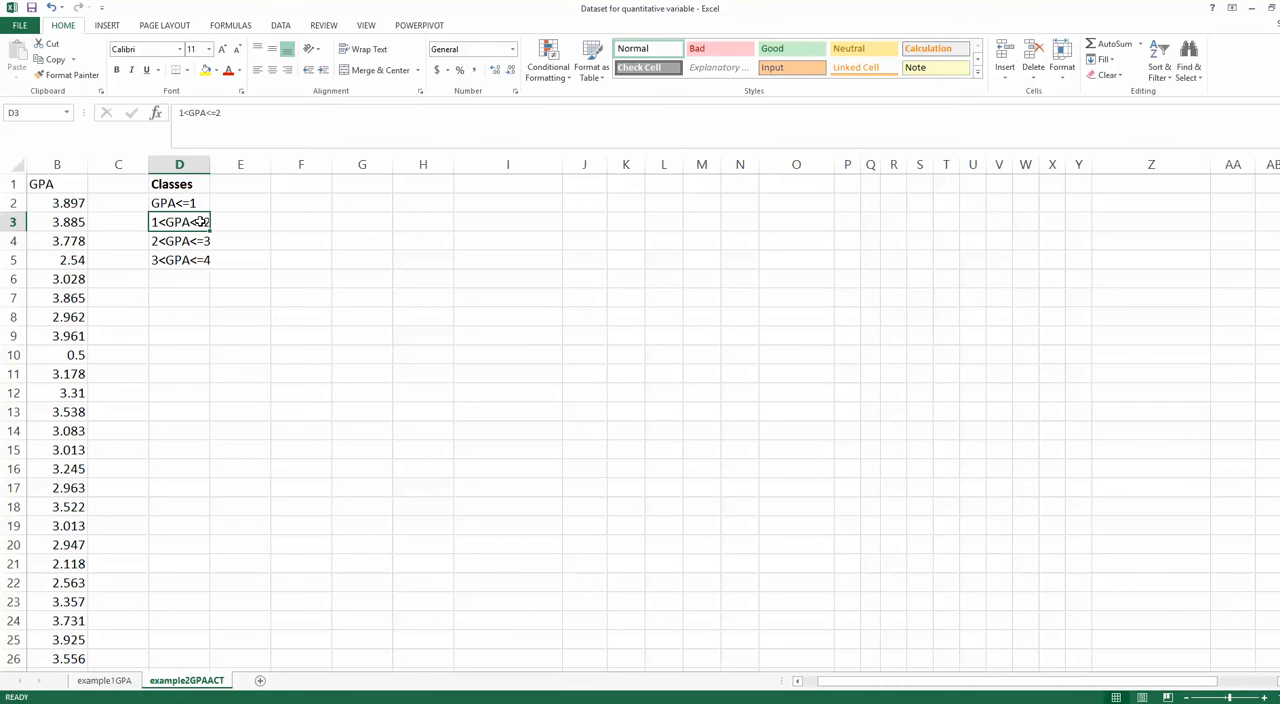
click(175, 241)
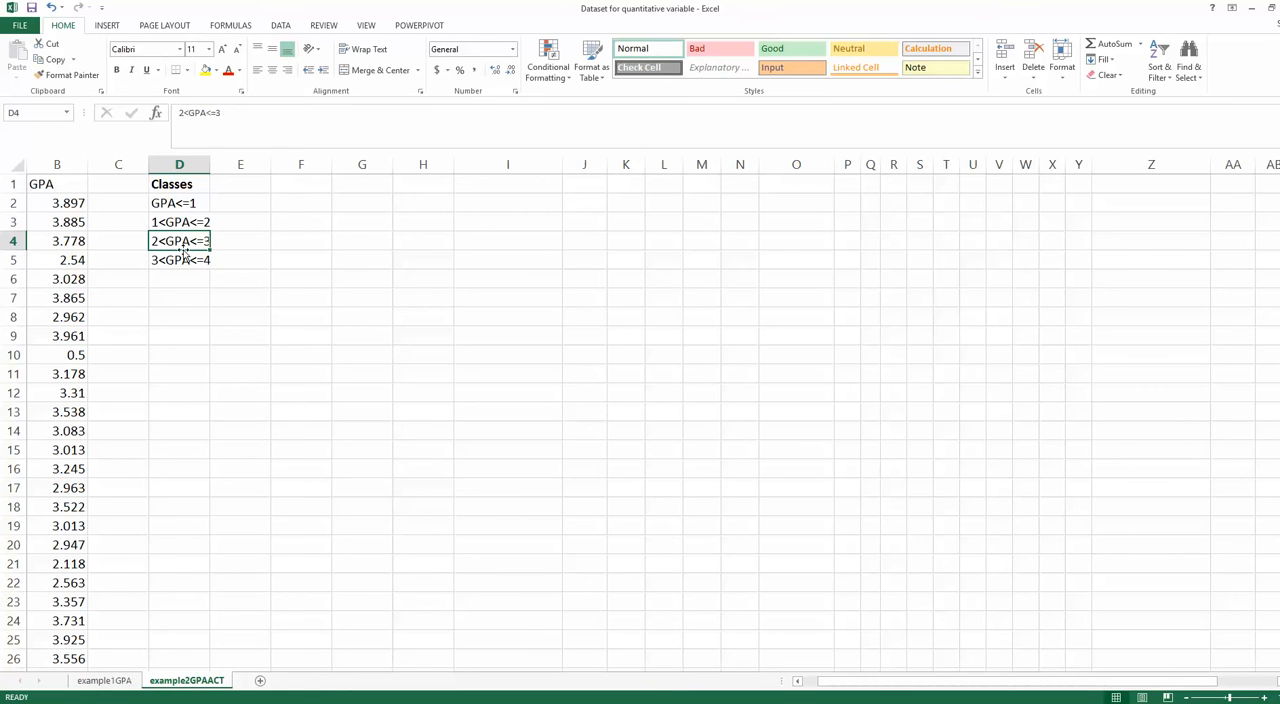
click(177, 205)
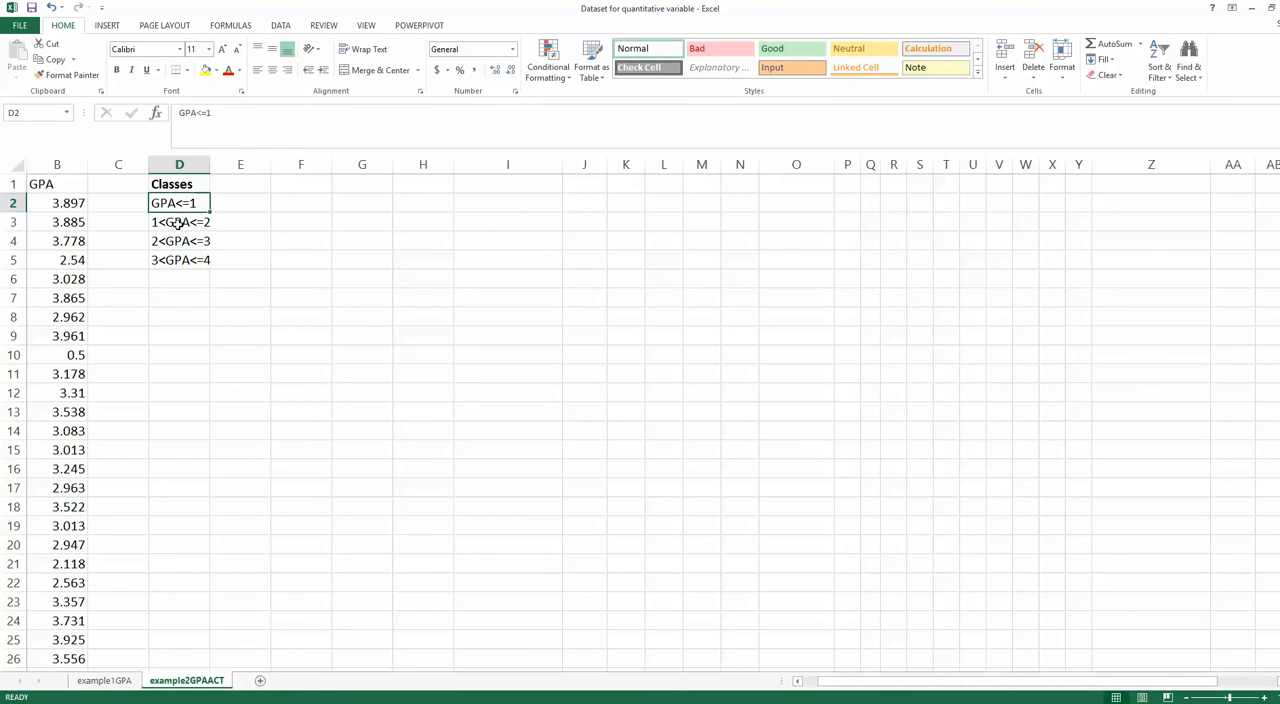
click(181, 223)
click(187, 243)
click(193, 257)
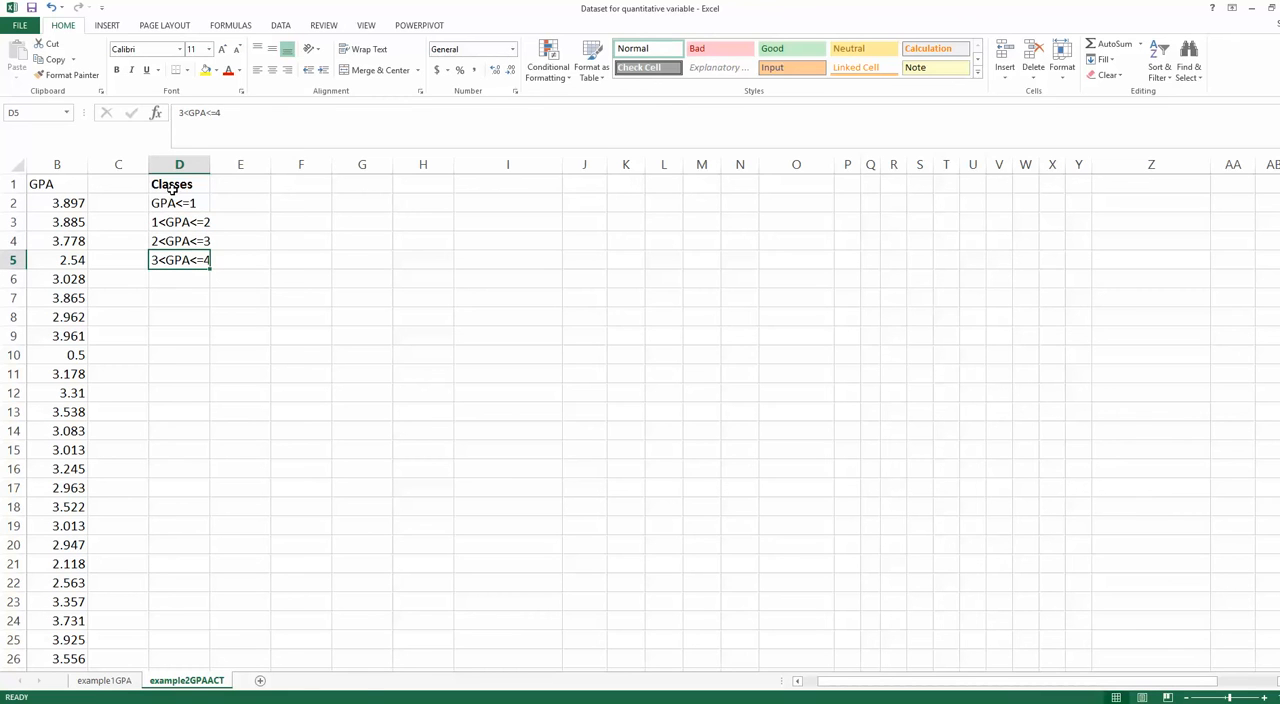
click(184, 205)
click(192, 228)
click(189, 243)
click(201, 259)
- Enter the heading "BIN Range" in cell F1
click(295, 184)
key(Caps_Lock)
text(BIN)
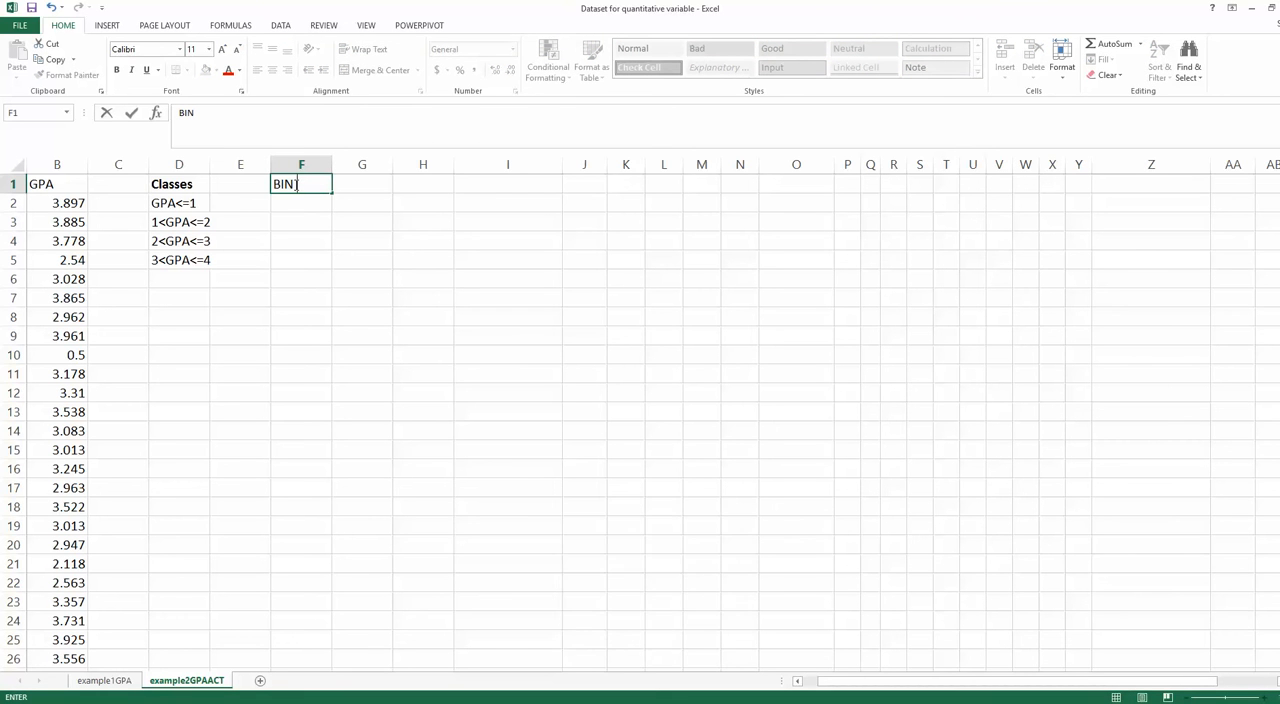
key(Caps_Lock)
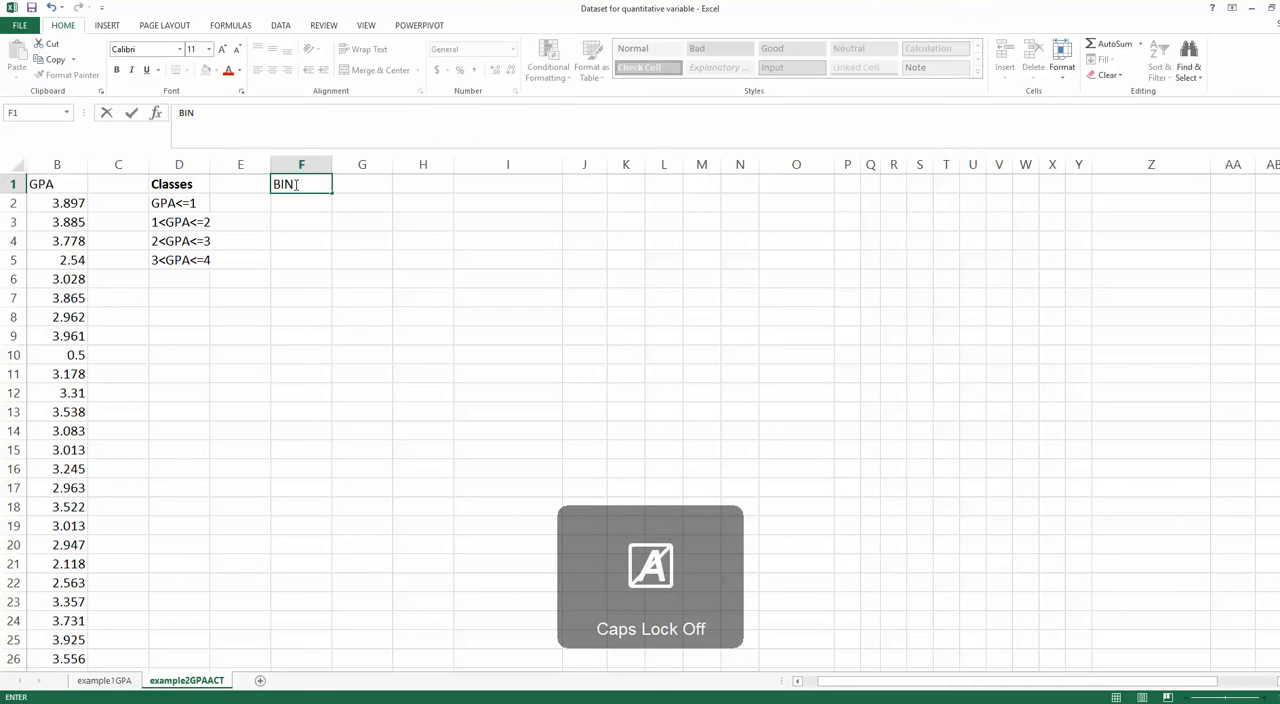
key(Caps_Lock)
text(R)
key(Caps_Lock)
text(ange)
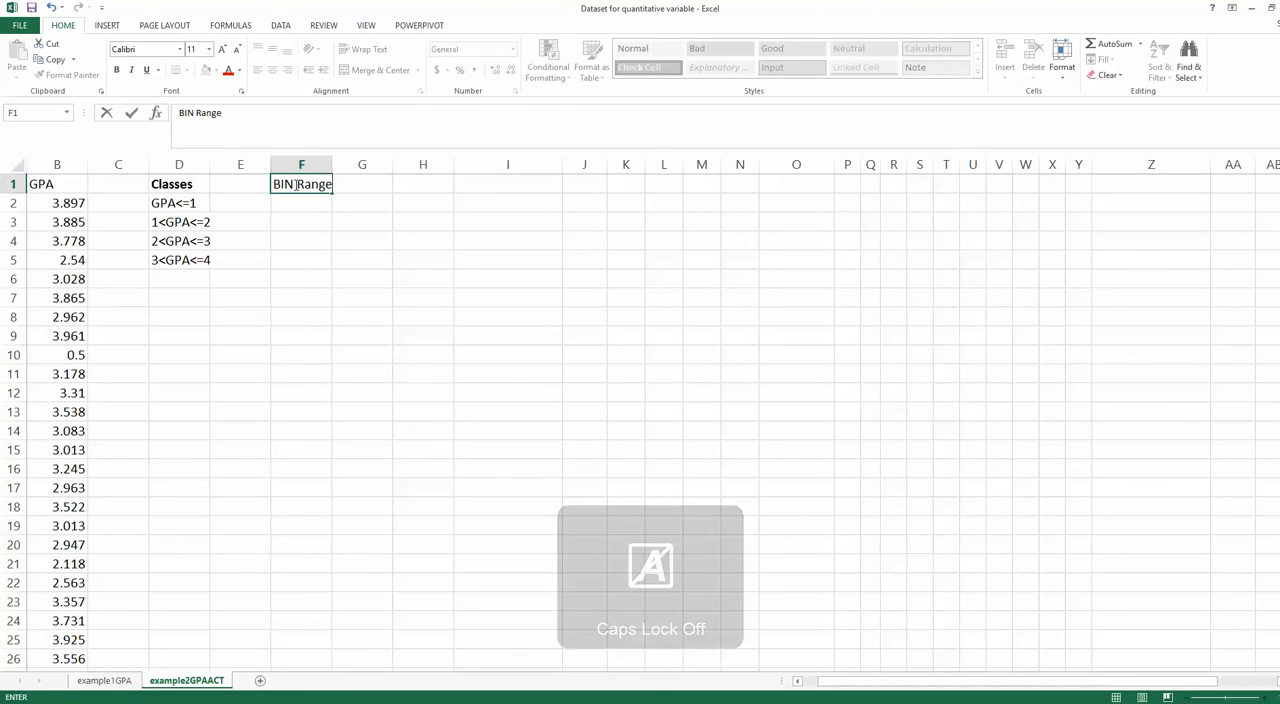
key(Return)
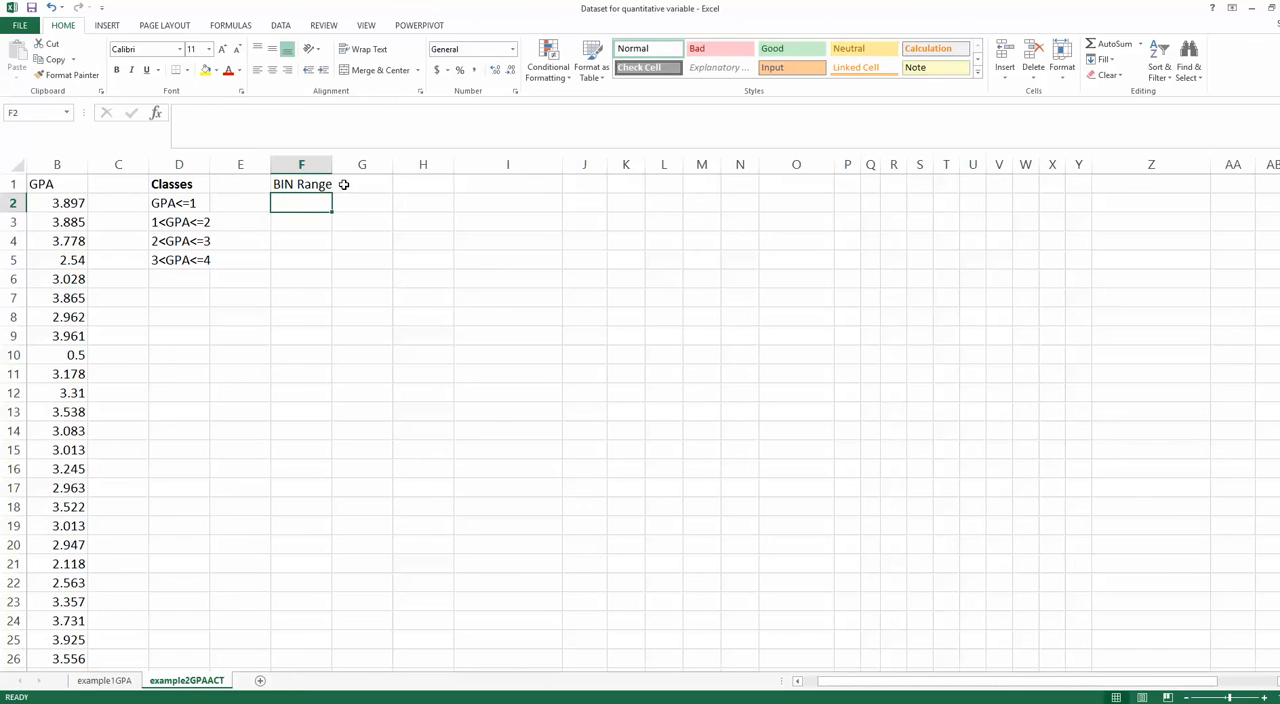
- Add the explanatory note "is the upper limit of each class." in cell H1 beside the BIN Range heading
click(345, 184)
click(430, 186)
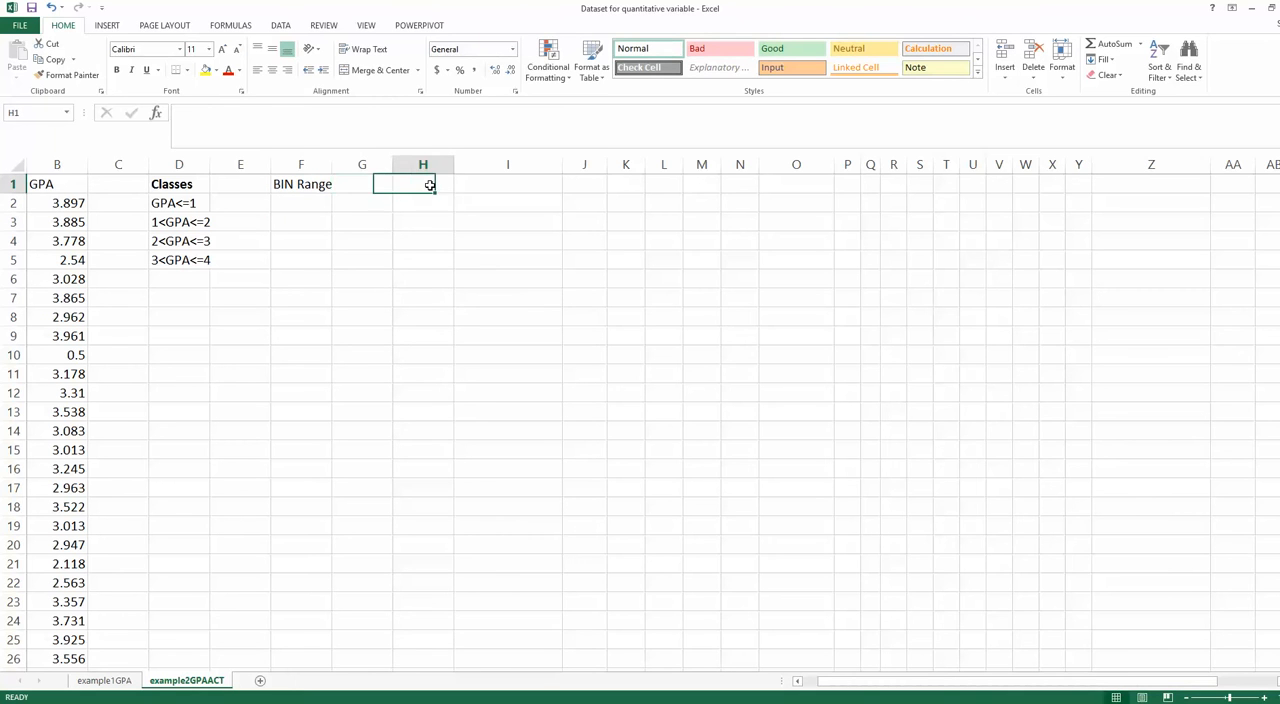
text(is the)
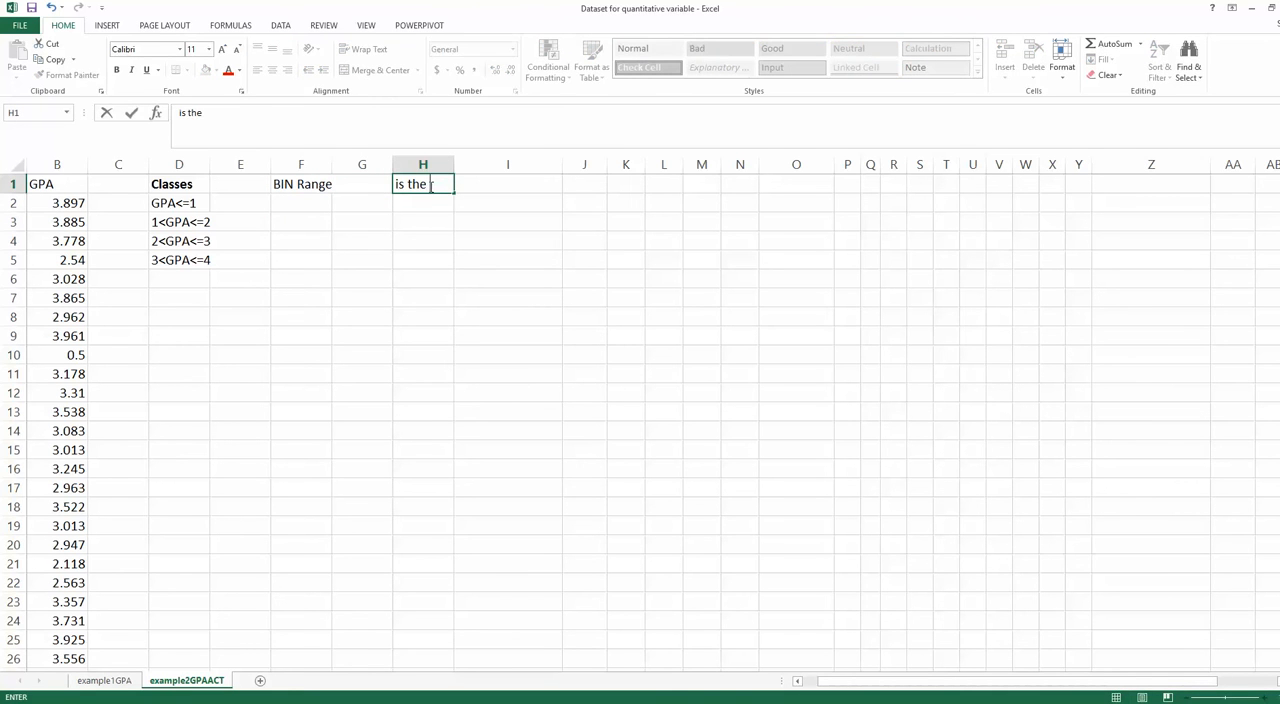
text( upper limit o)
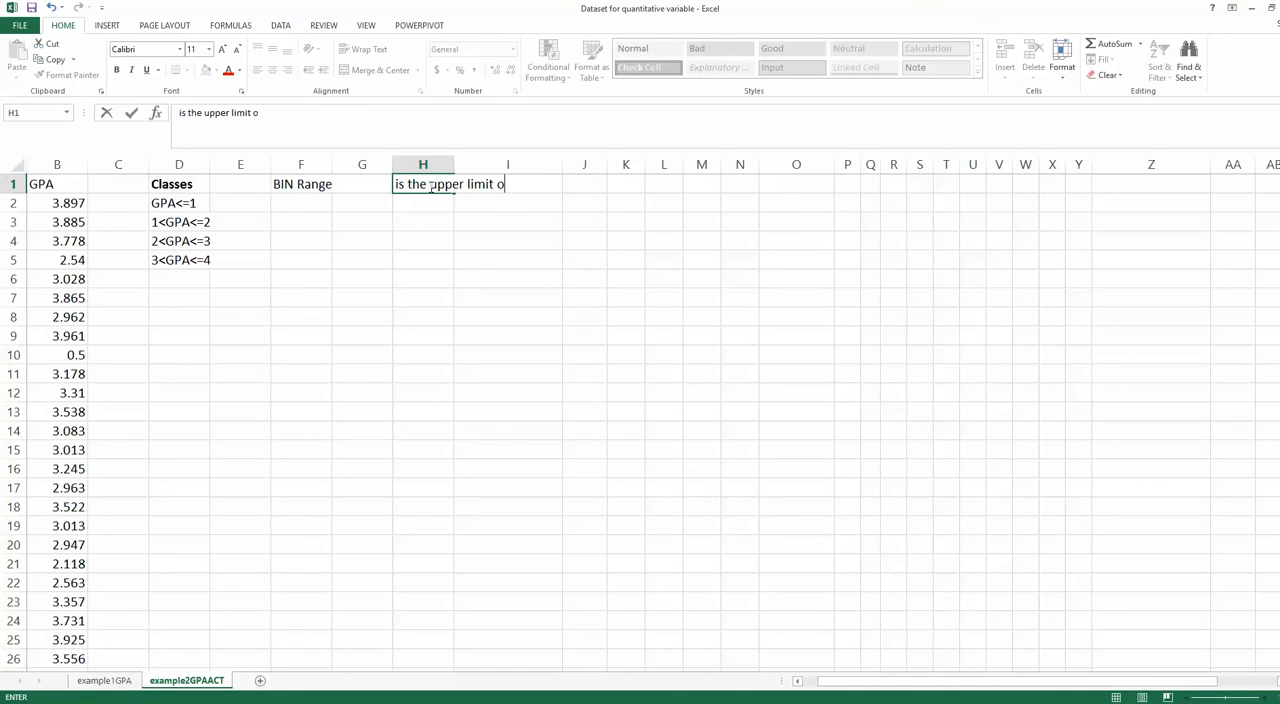
text(f each class.)
click(341, 239)
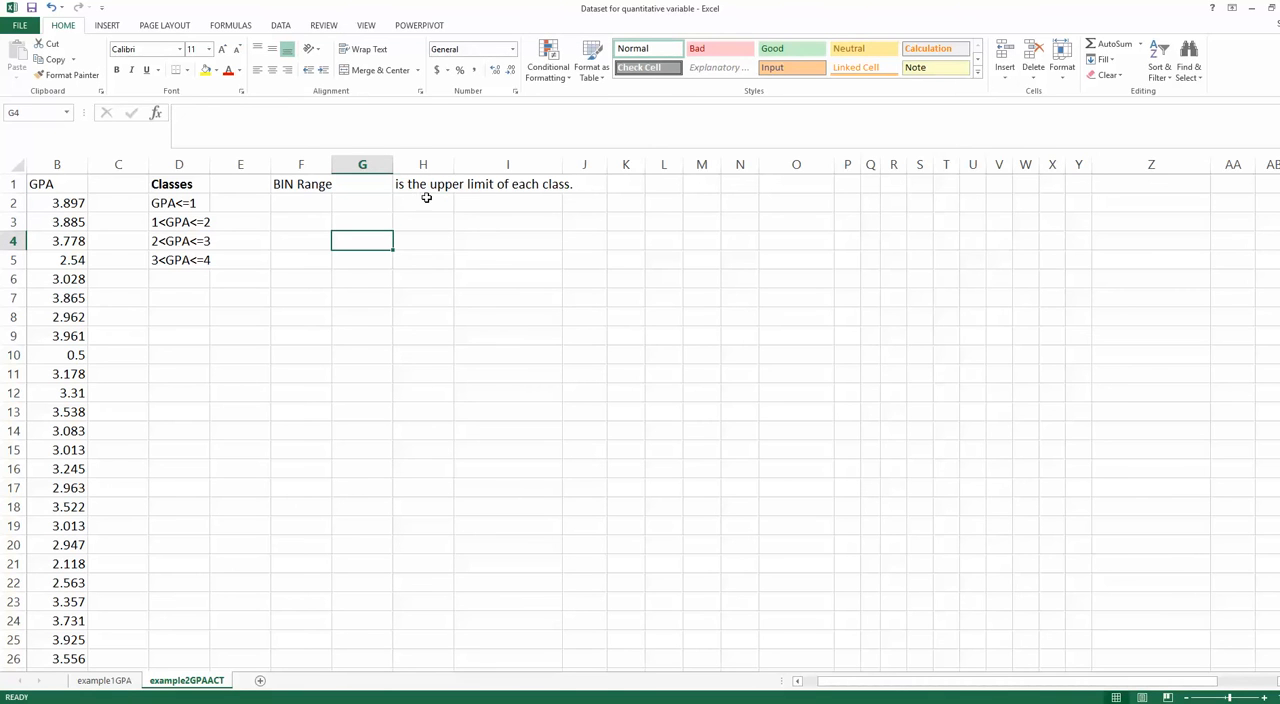
- Examine the class intervals in D2 to D5 to identify the upper limit of each for the BIN range
click(192, 201)
drag(197, 222, 203, 269)
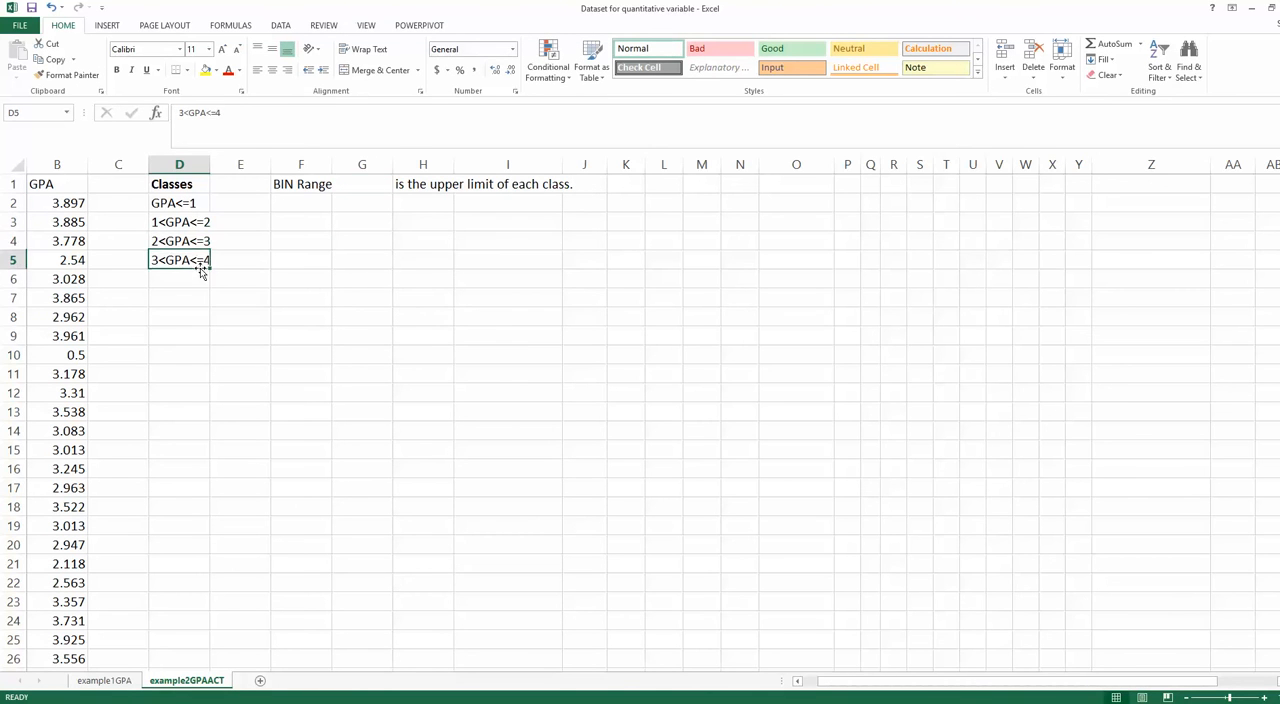
click(185, 201)
click(190, 222)
click(190, 241)
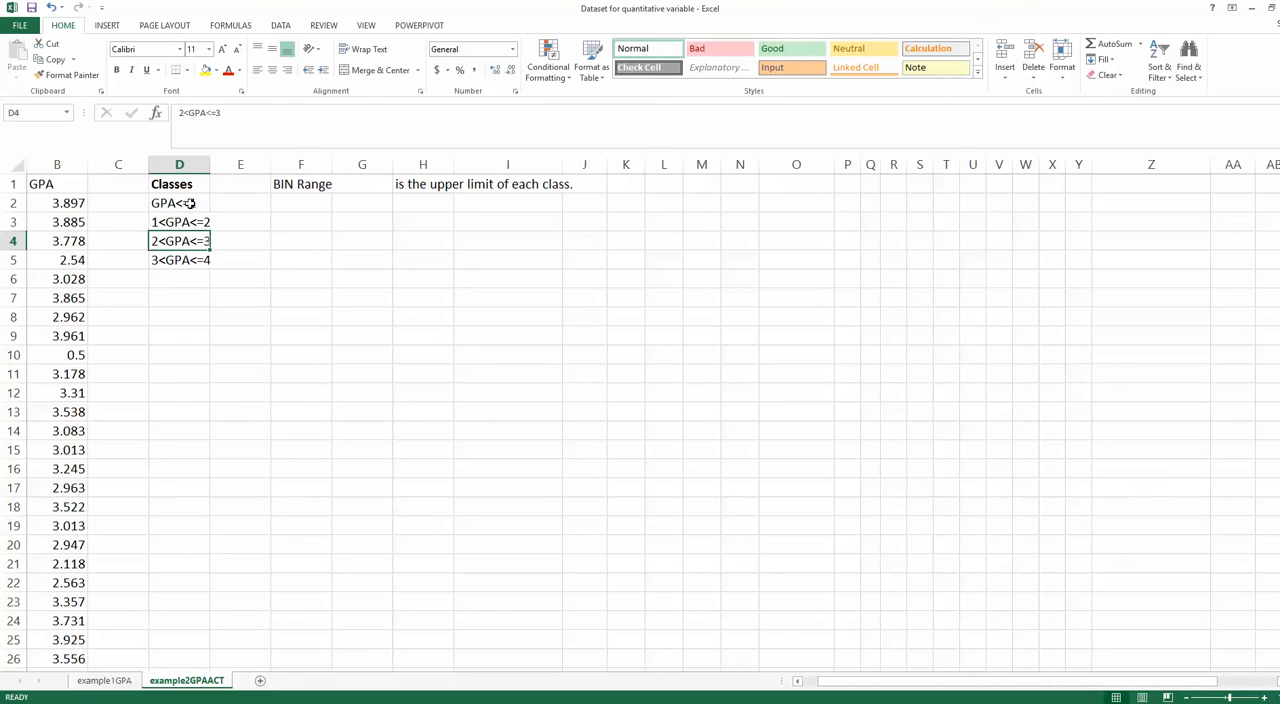
click(190, 203)
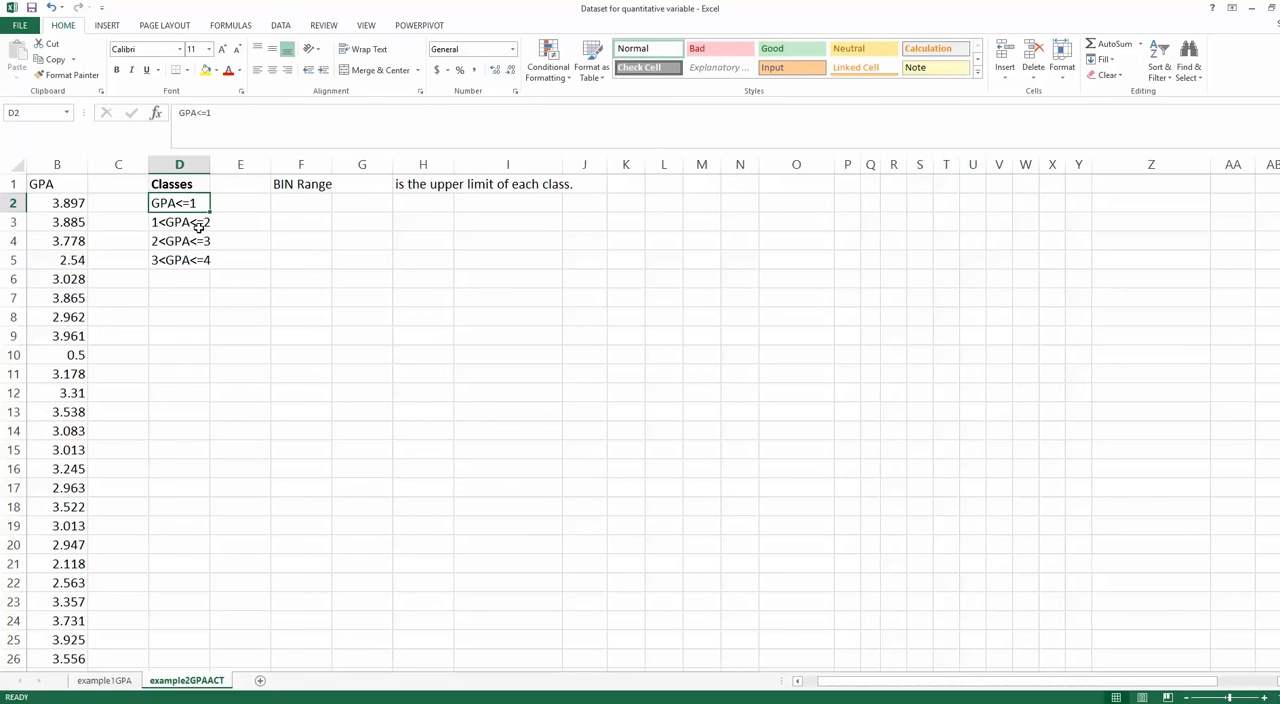
click(202, 273)
click(192, 202)
click(196, 220)
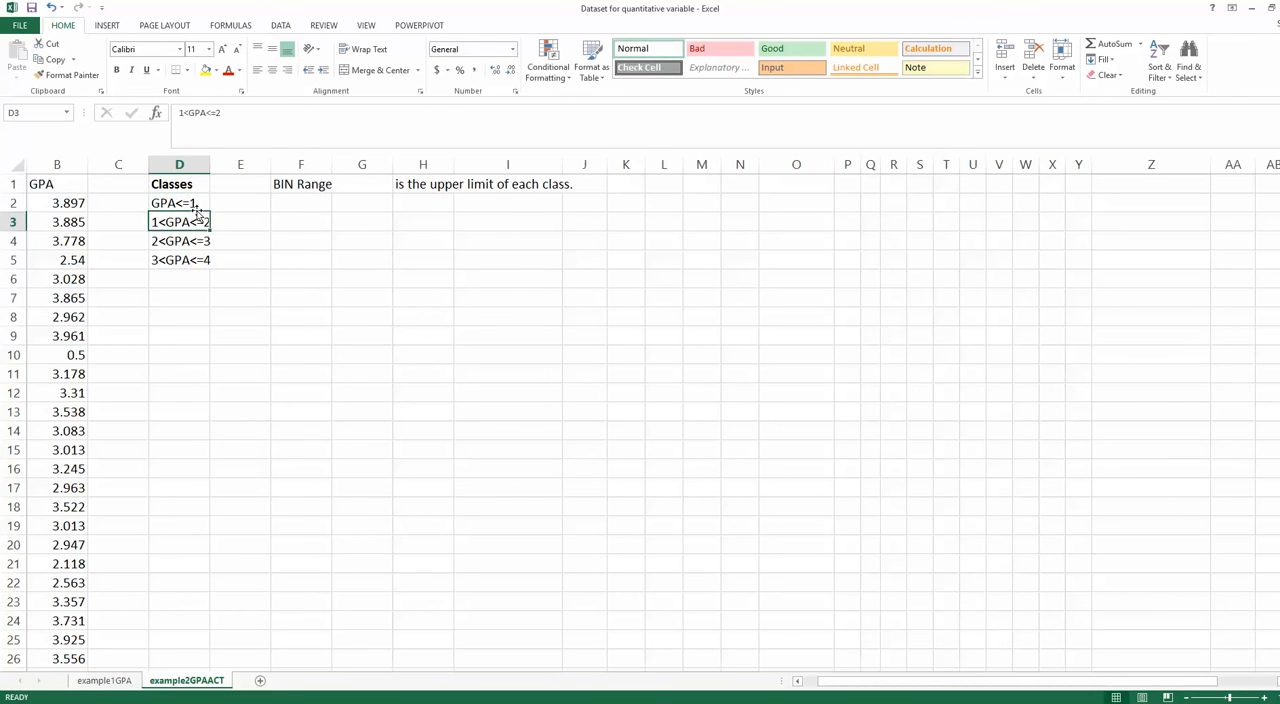
click(204, 260)
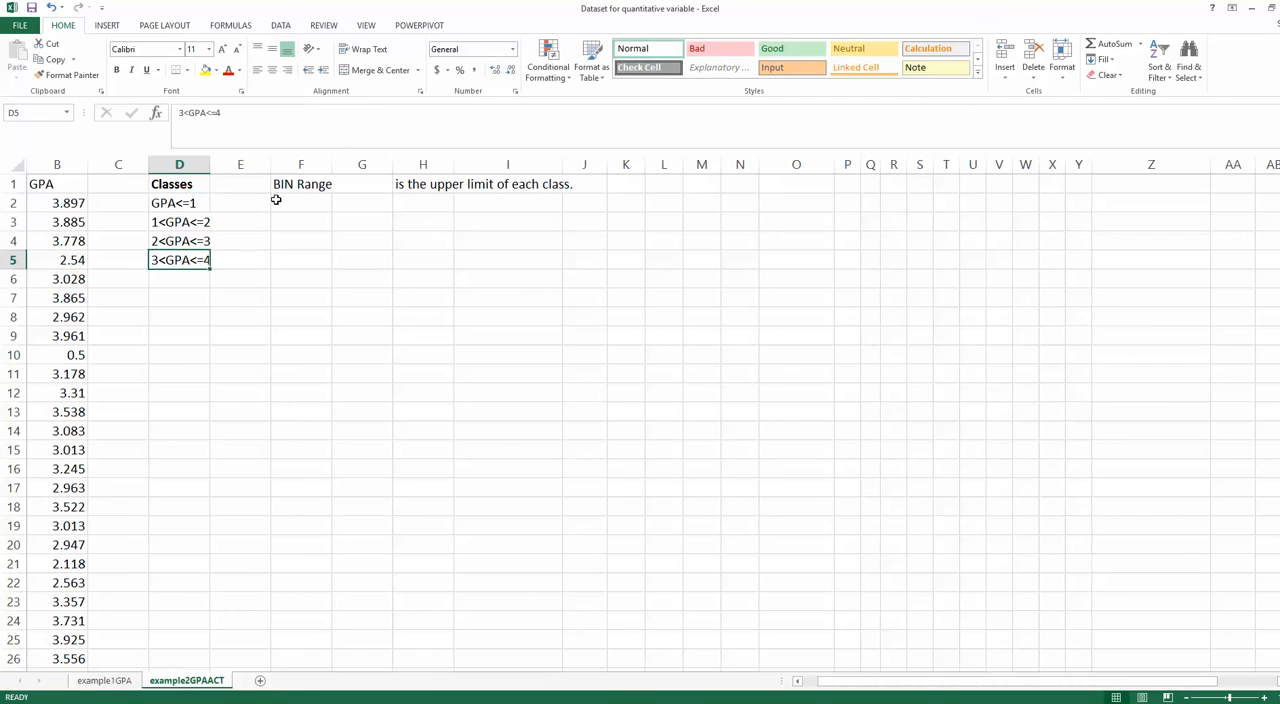
click(172, 205)
click(276, 186)
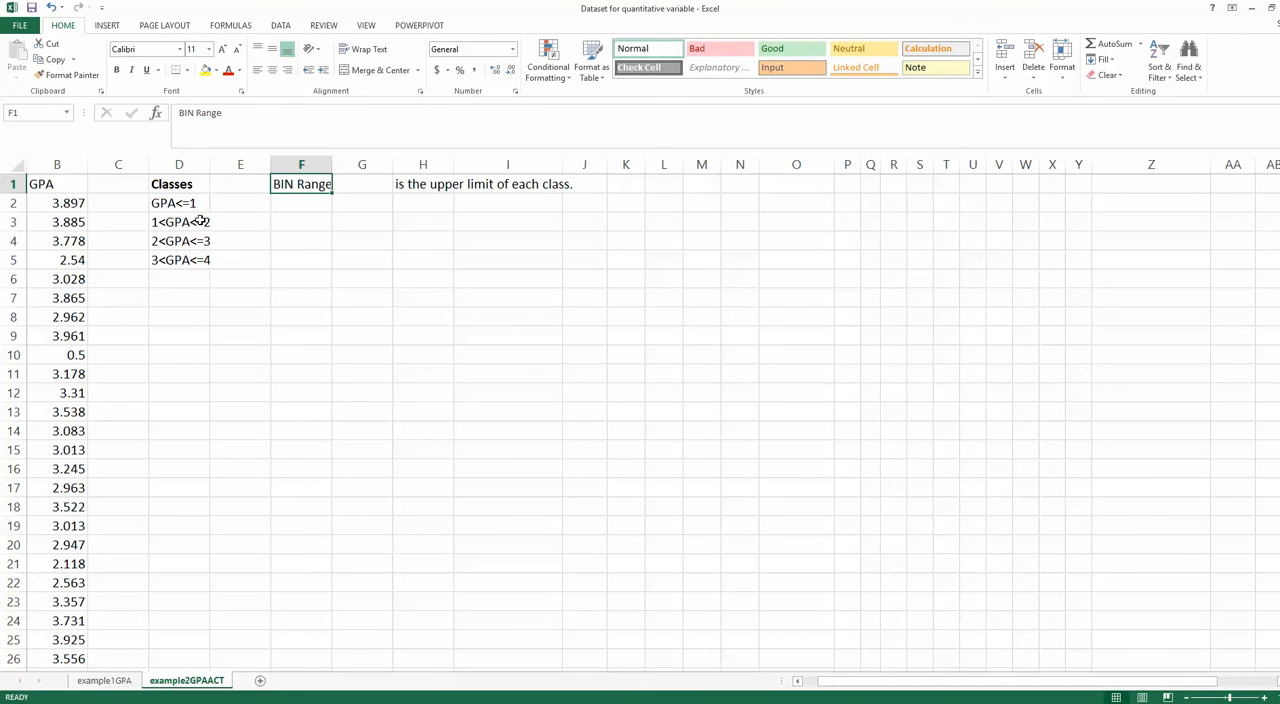
click(203, 258)
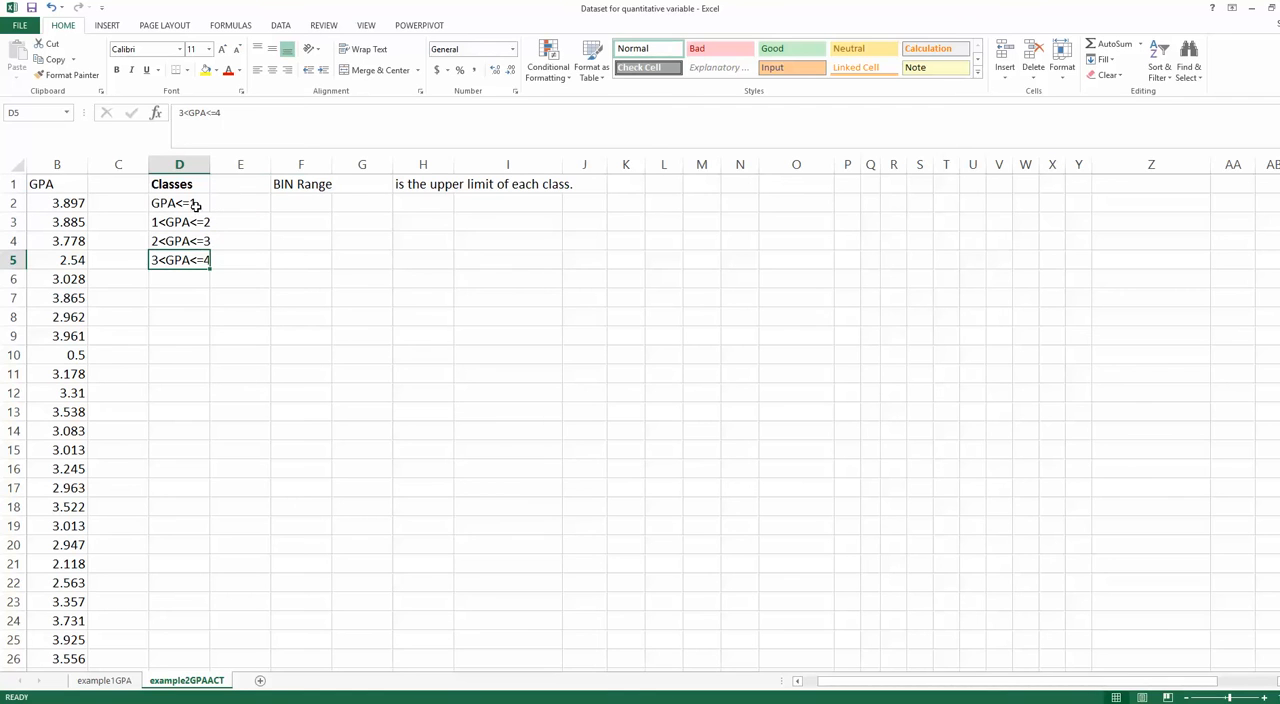
- Enter the class upper limits 1, 2, 3 and 4 in cells F2 to F5 under the BIN Range heading
click(294, 203)
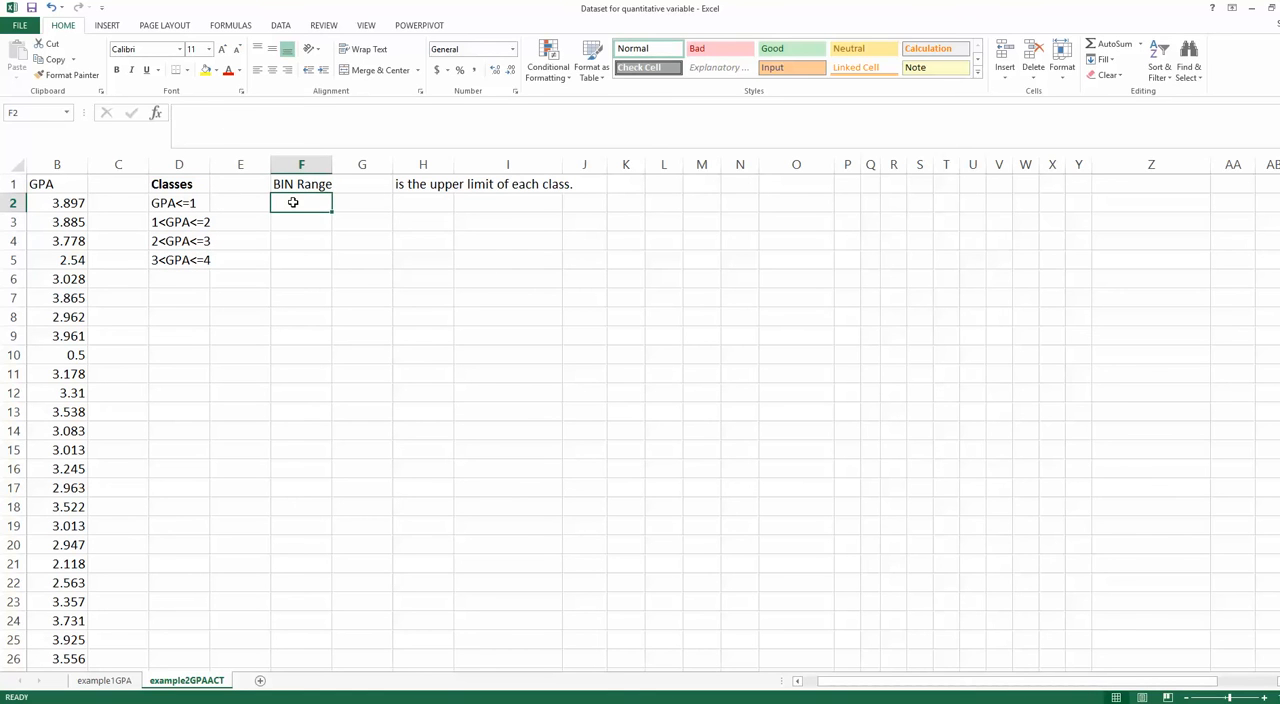
text(1)
key(Return)
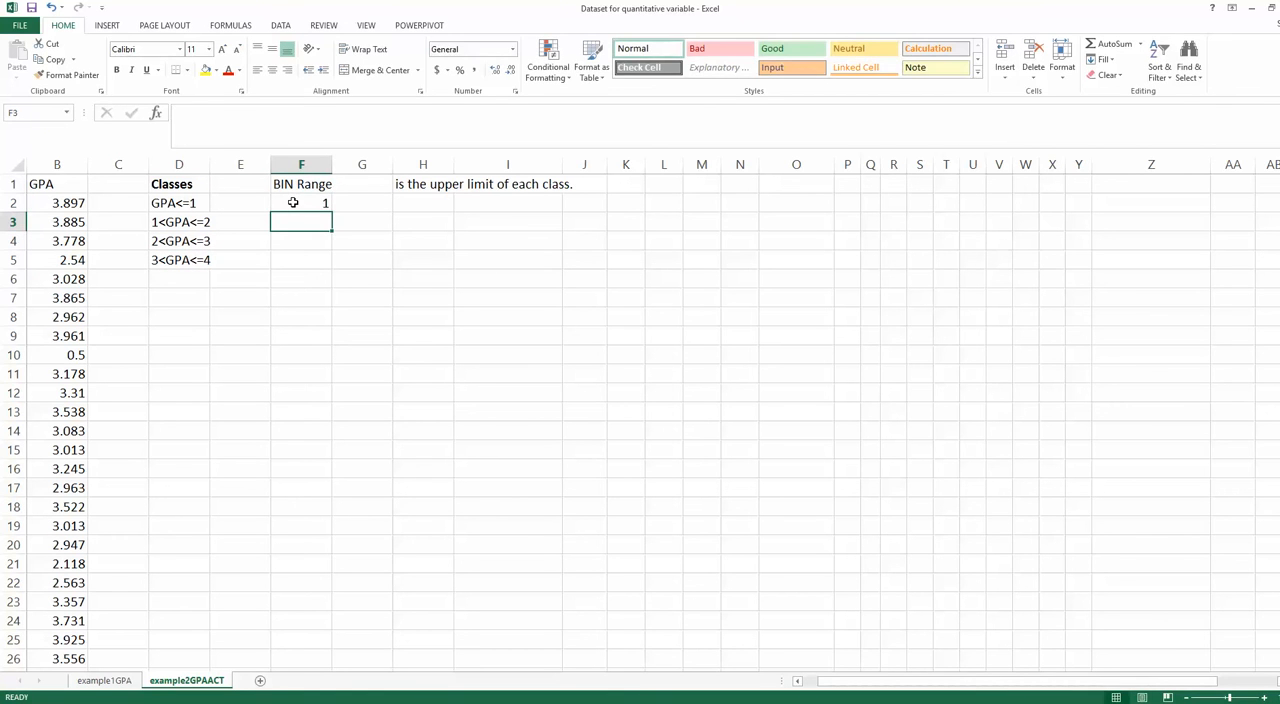
text(2)
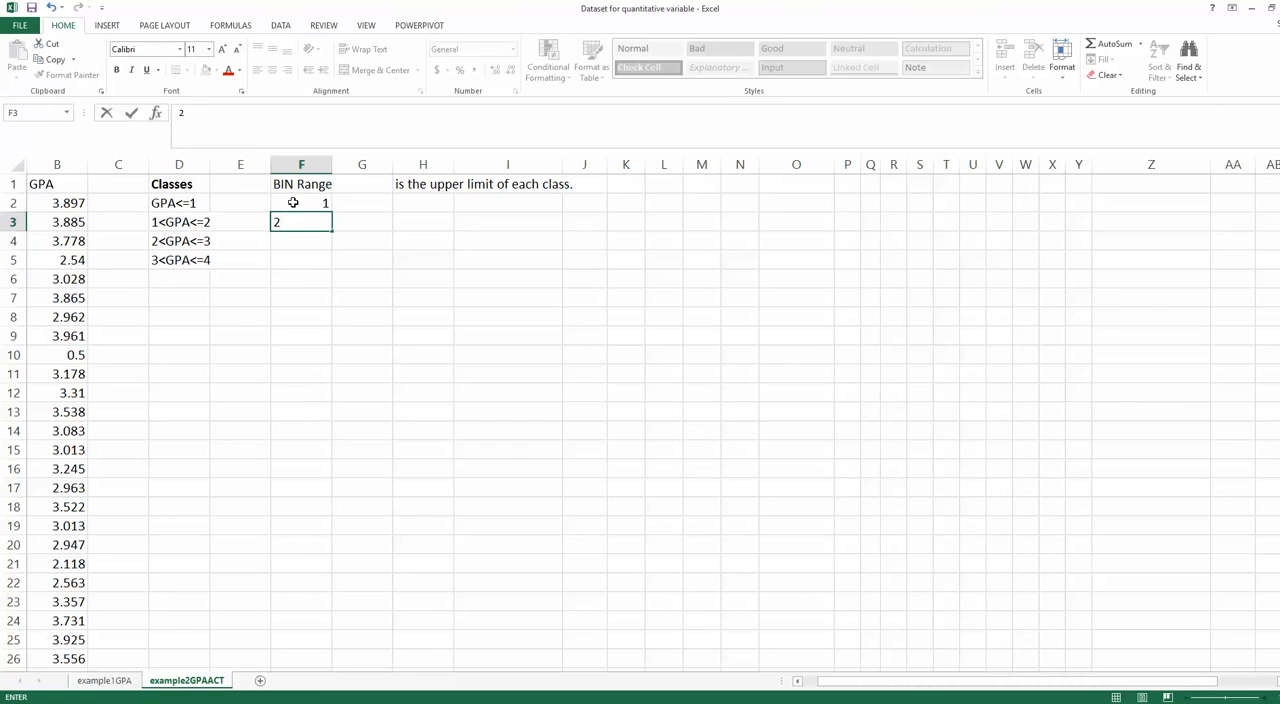
key(Return)
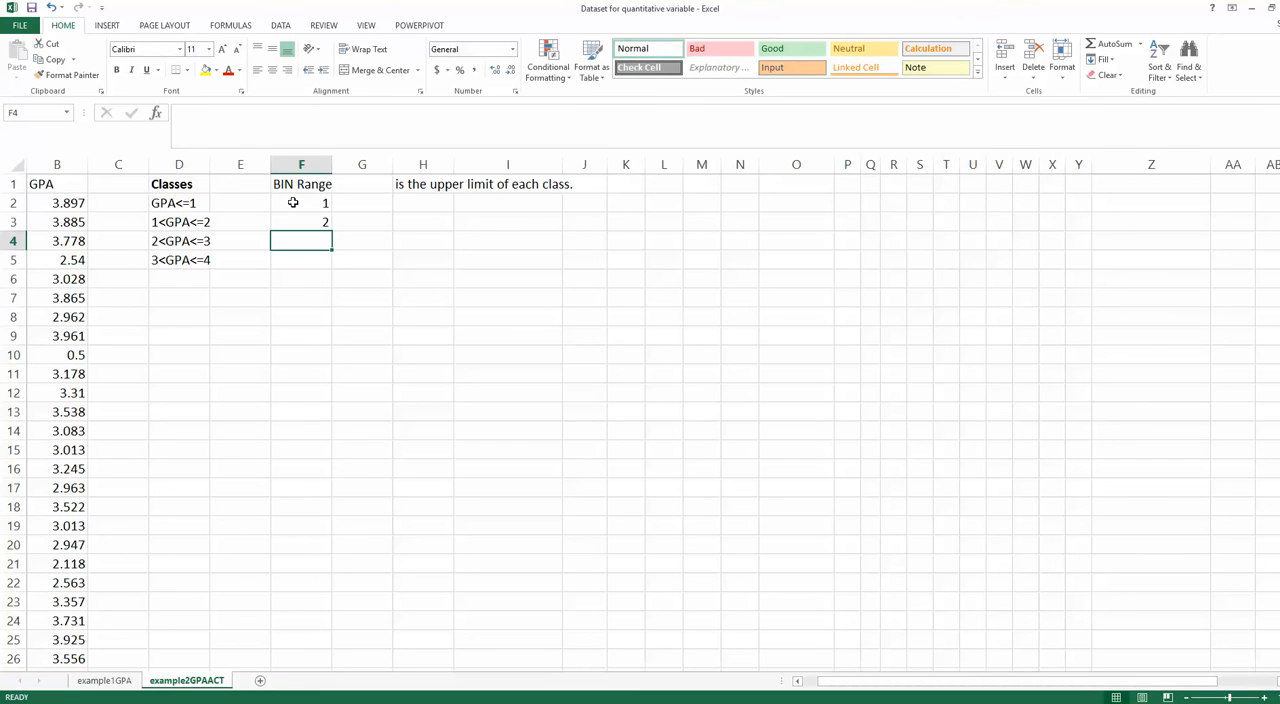
text(3)
key(Return)
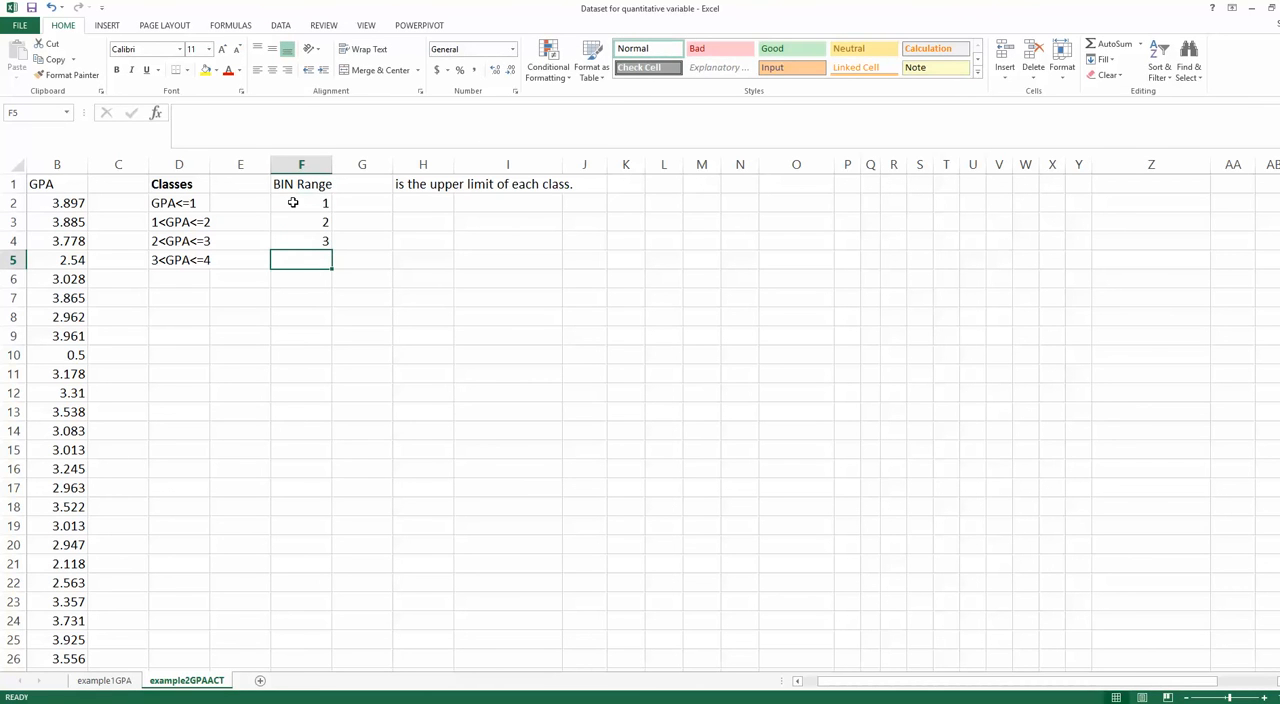
text(4)
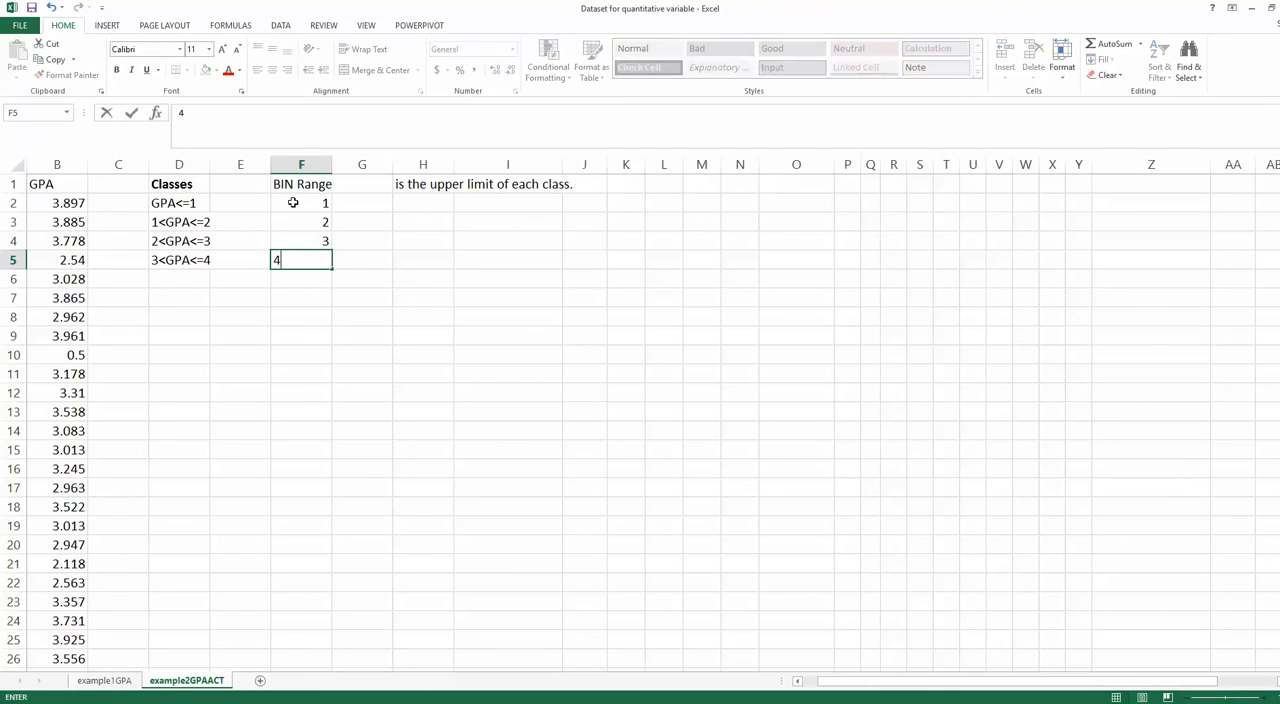
click(377, 244)
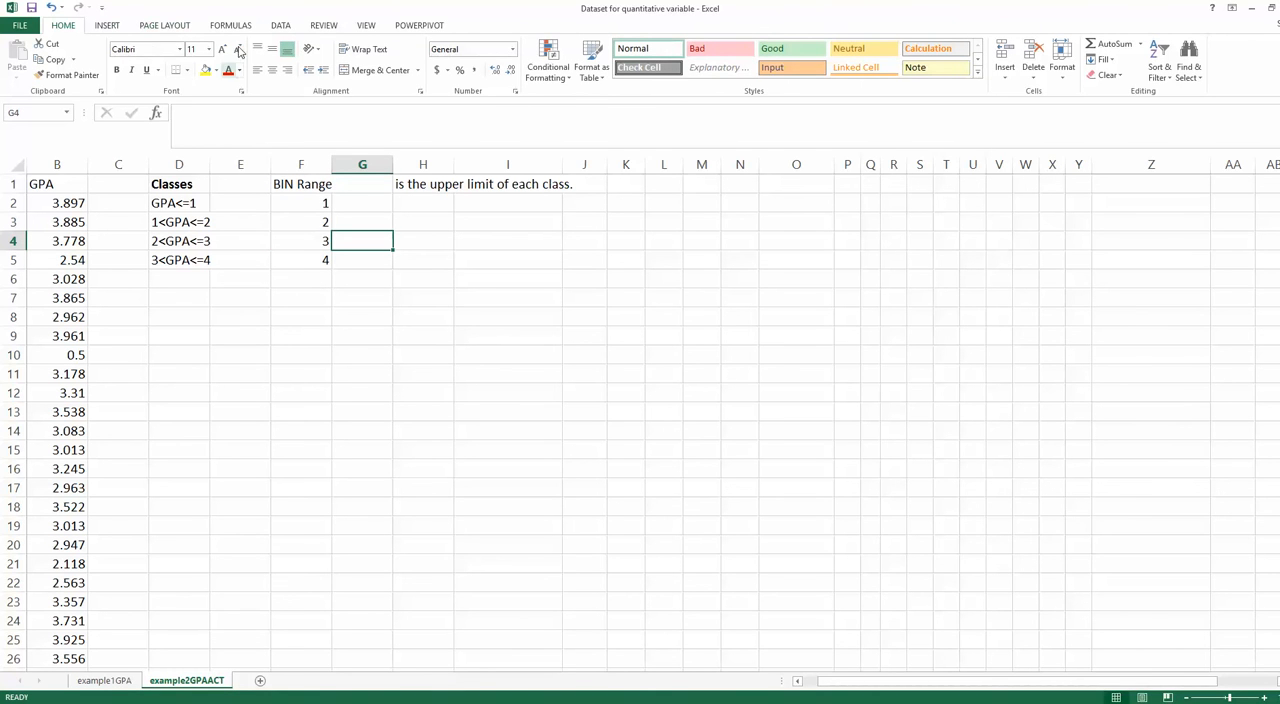
- Start the Histogram analysis tool and set its input range to the GPA data in B1:B121, including the heading
click(285, 26)
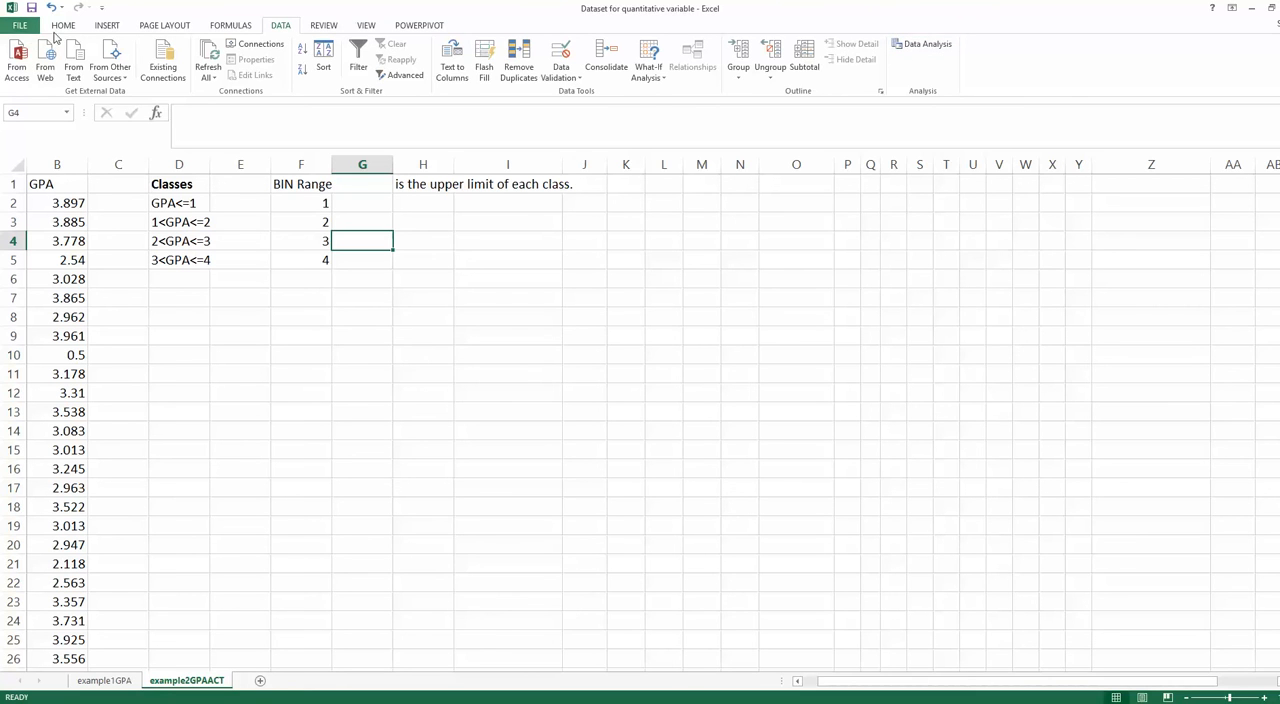
click(925, 46)
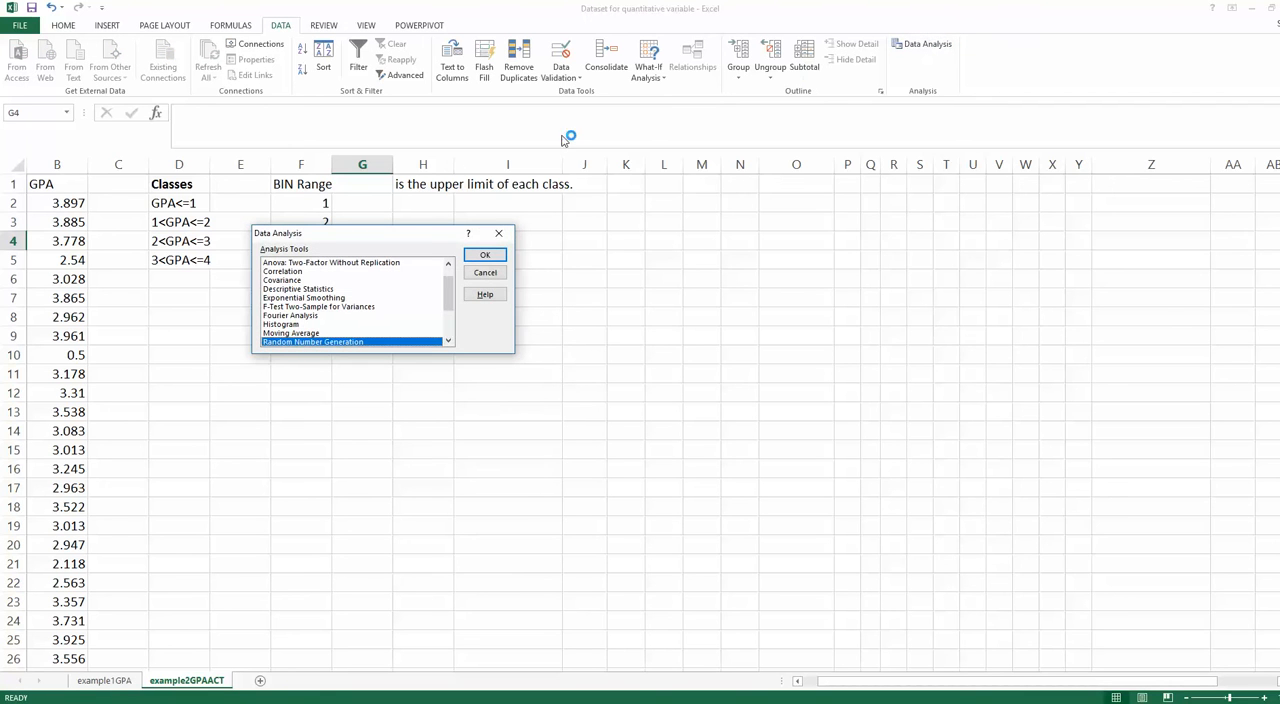
drag(430, 234, 763, 170)
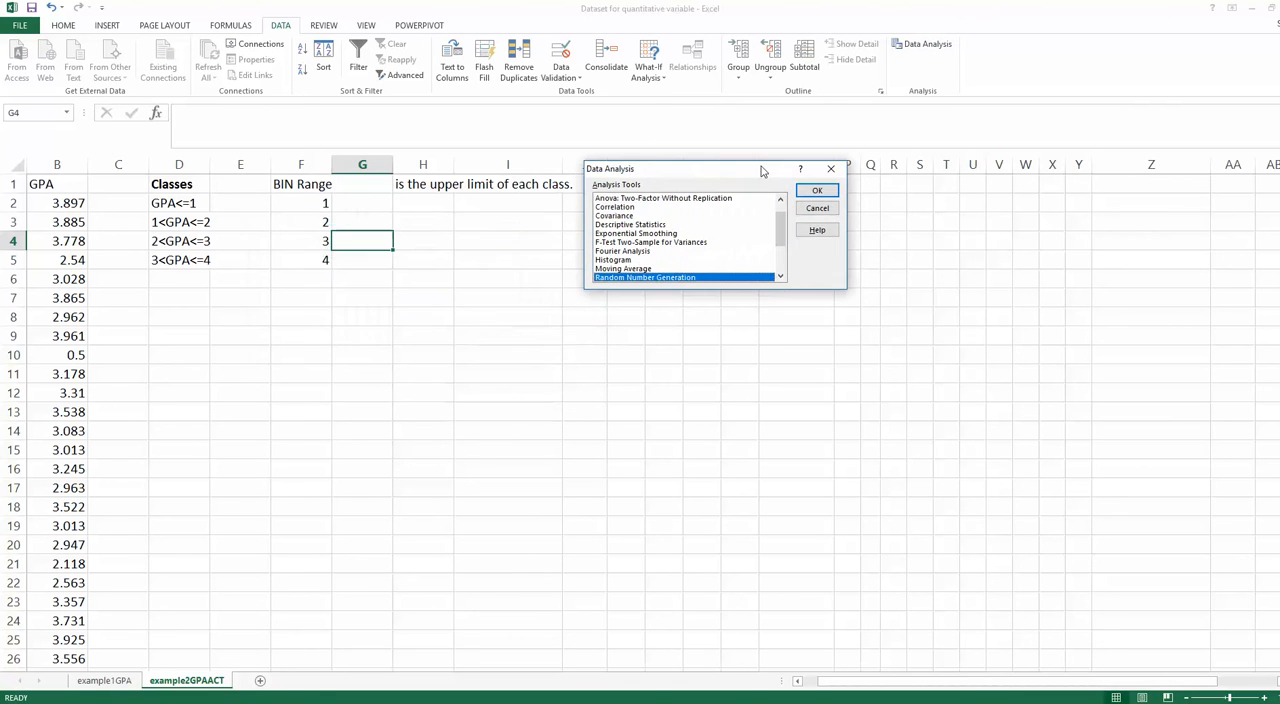
click(620, 262)
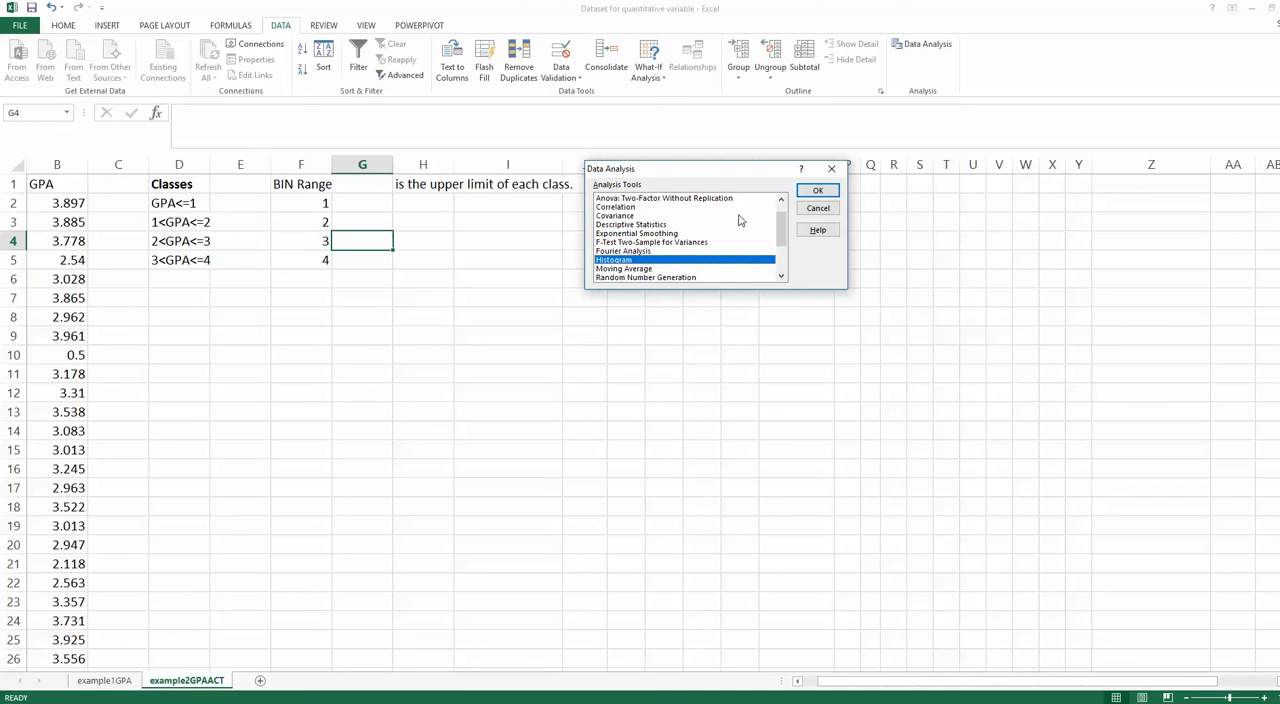
click(818, 192)
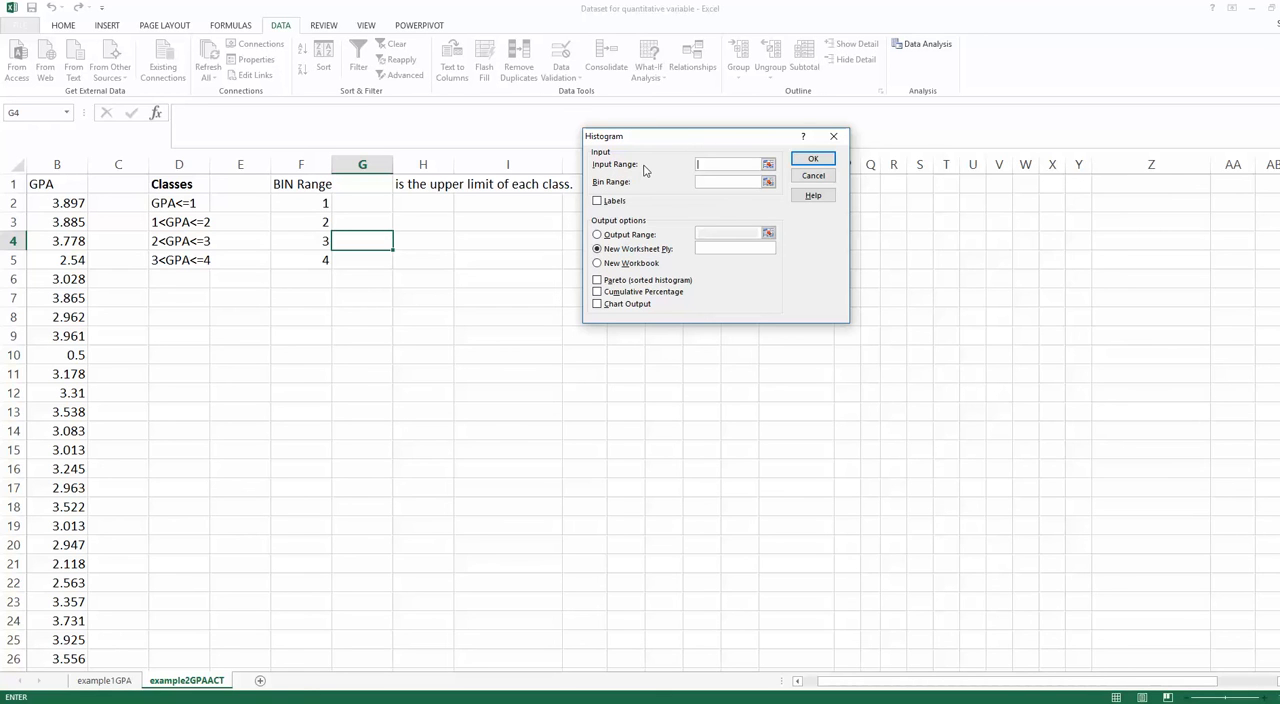
click(767, 163)
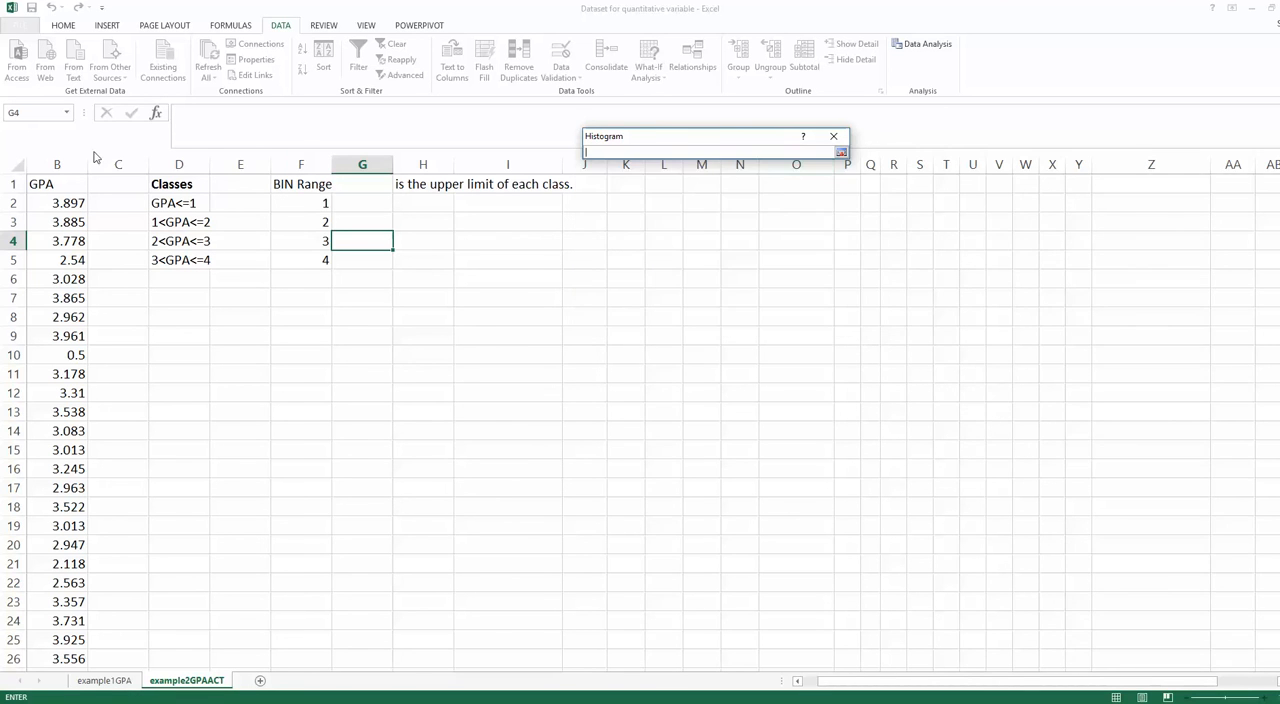
drag(45, 180, 50, 638)
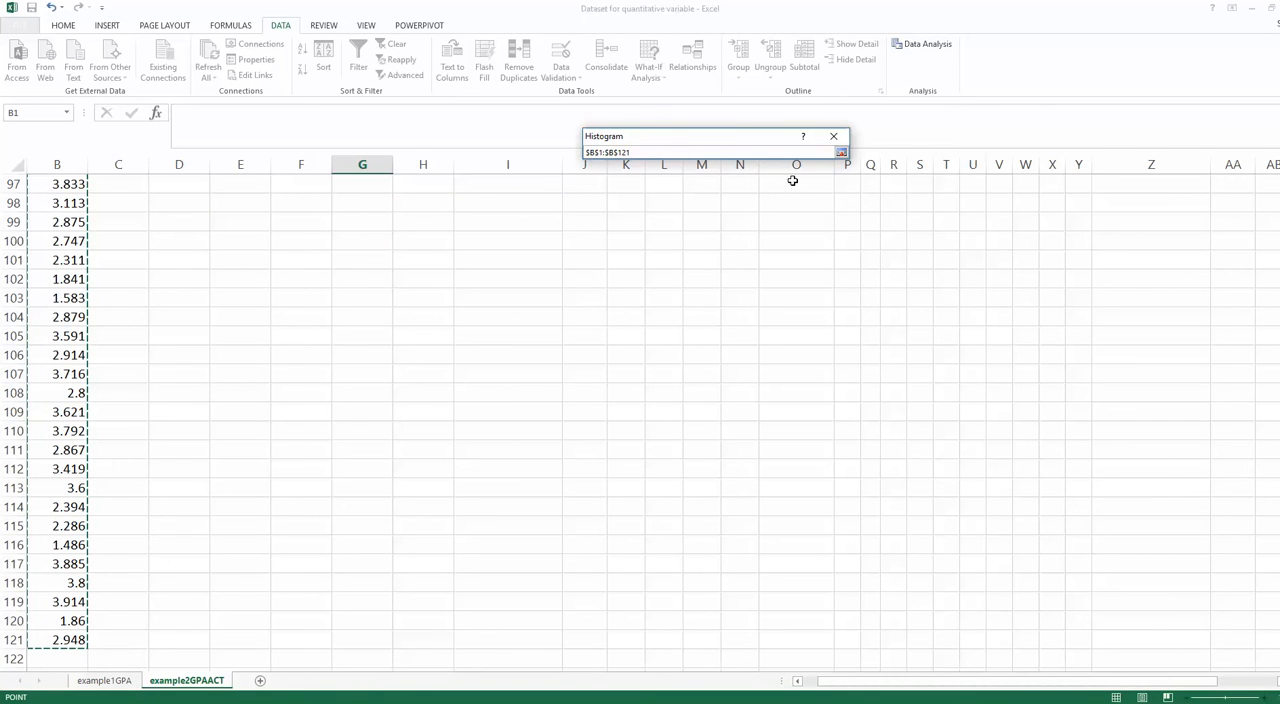
click(841, 152)
scroll(389, 283, up, 18)
scroll(389, 283, up, 14)
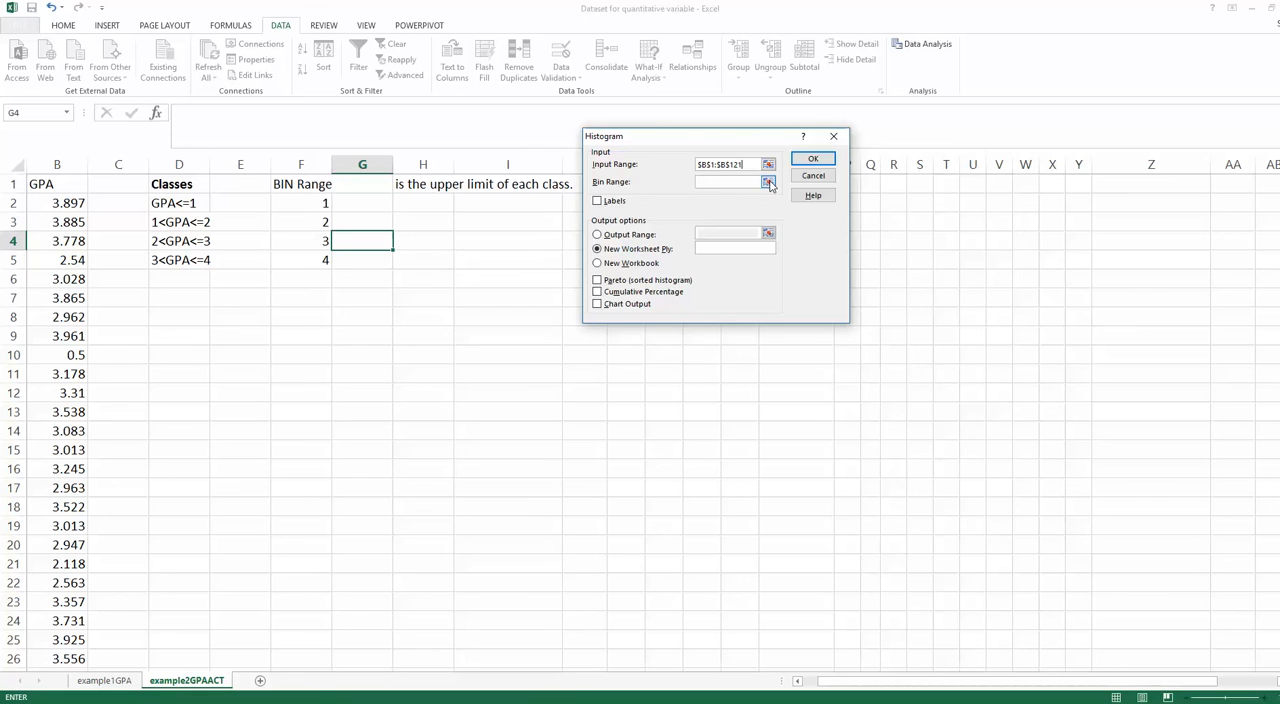
- Set the histogram's bin range to F1:F5, including the BIN Range heading
click(768, 182)
click(309, 184)
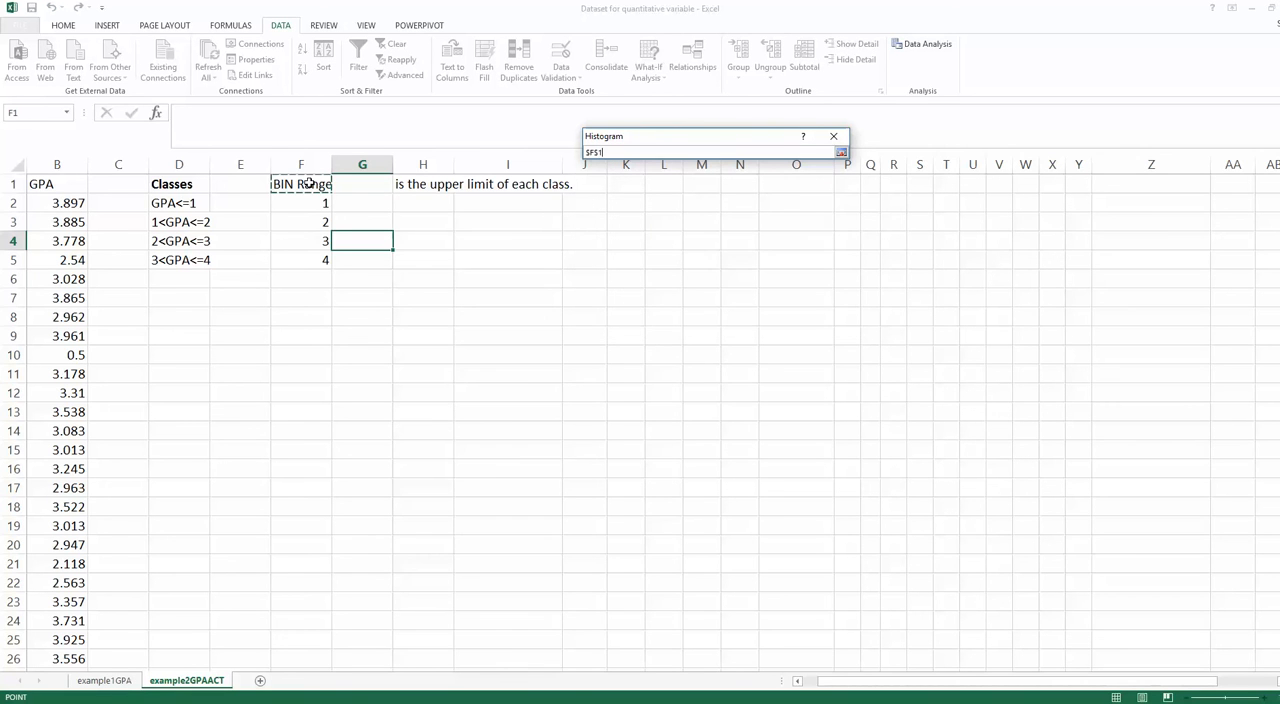
drag(309, 184, 326, 260)
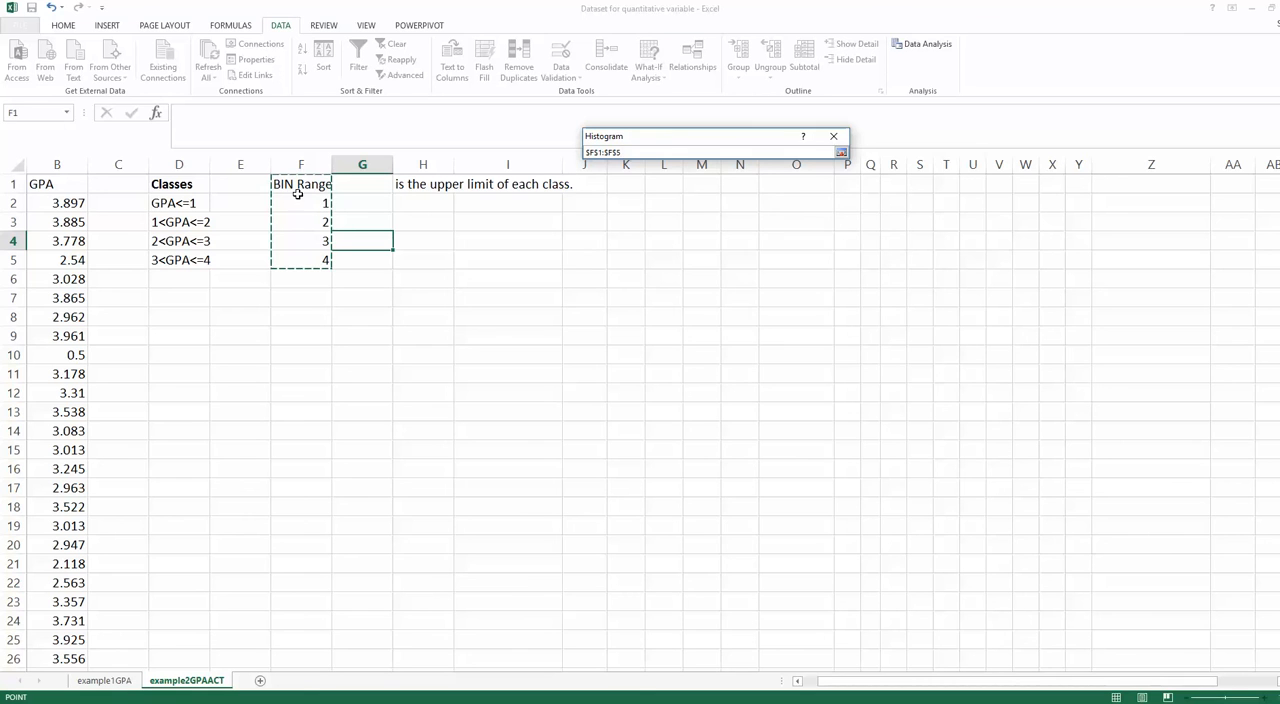
click(841, 152)
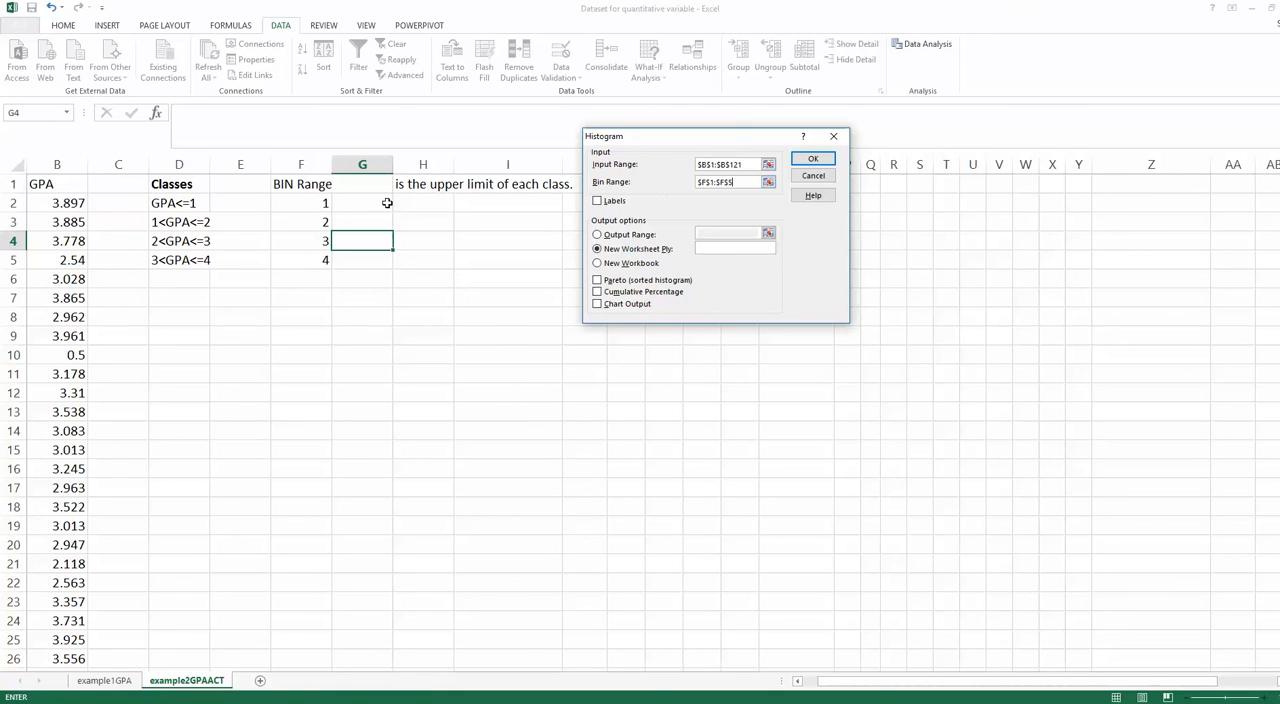
- Generate the histogram with labels and chart output enabled, placing the results on a new worksheet named frequency
click(33, 186)
key(BackSpace)
click(598, 202)
click(596, 305)
click(729, 246)
click(812, 160)
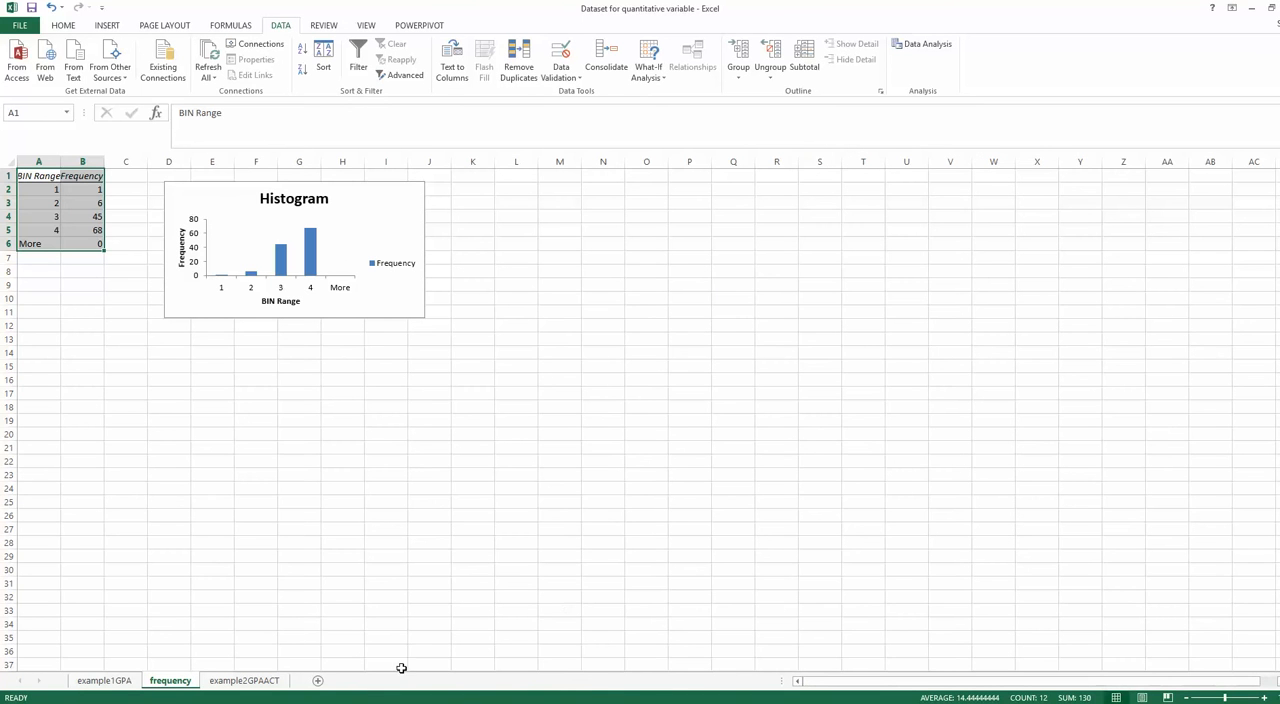
- Examine the frequency table in A1:B6, matching each bin's upper limit with its frequency
click(1265, 698)
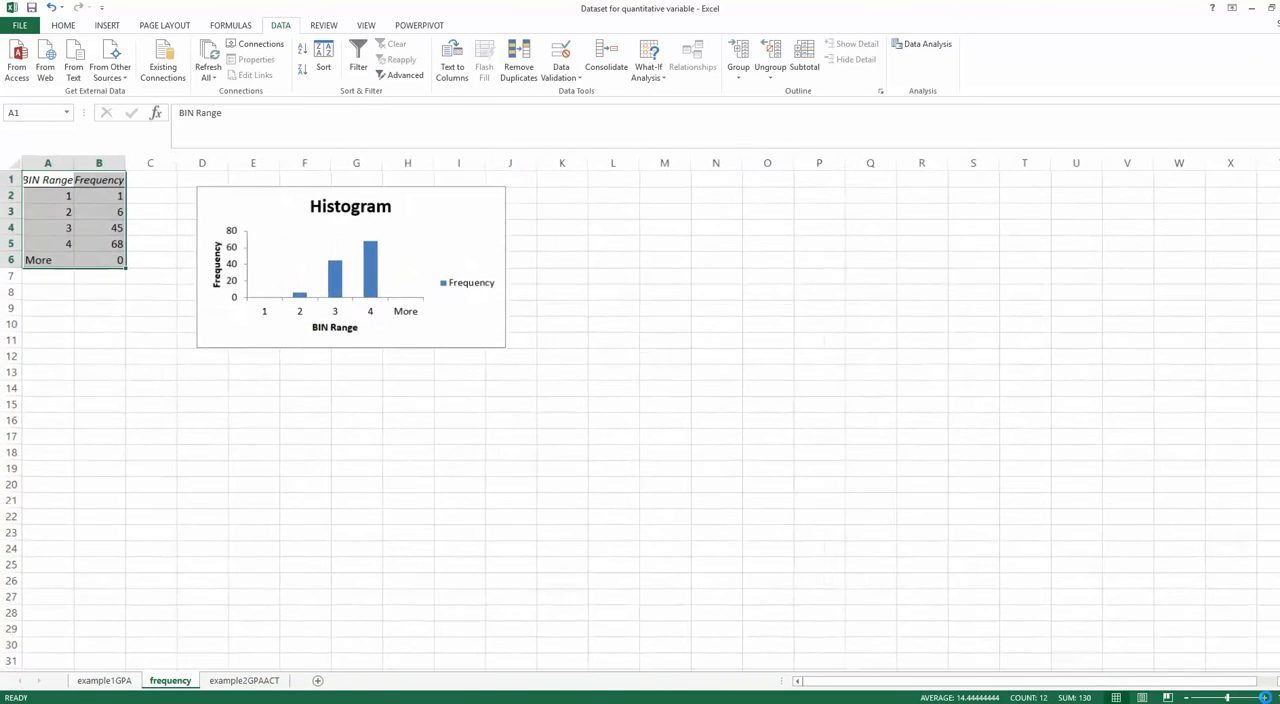
click(1265, 698)
click(1265, 698)
click(1265, 698)
click(1265, 698)
click(1265, 698)
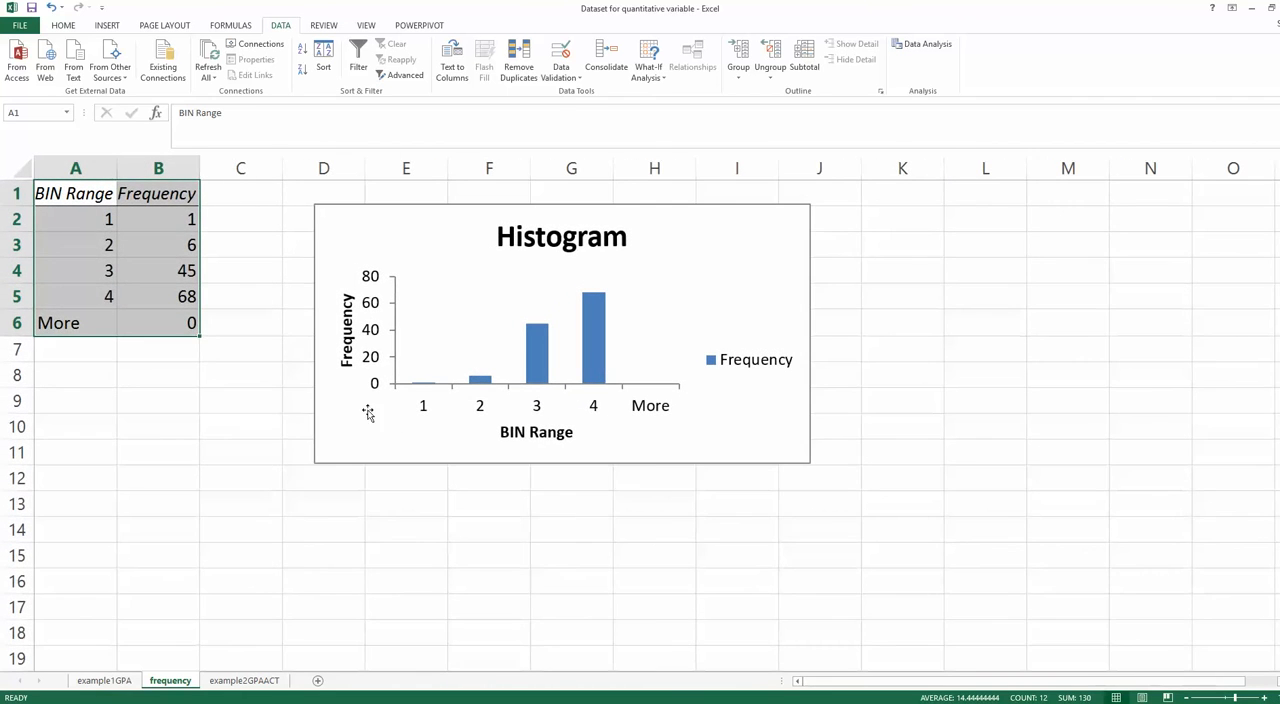
click(143, 351)
drag(80, 170, 140, 171)
click(88, 190)
click(160, 194)
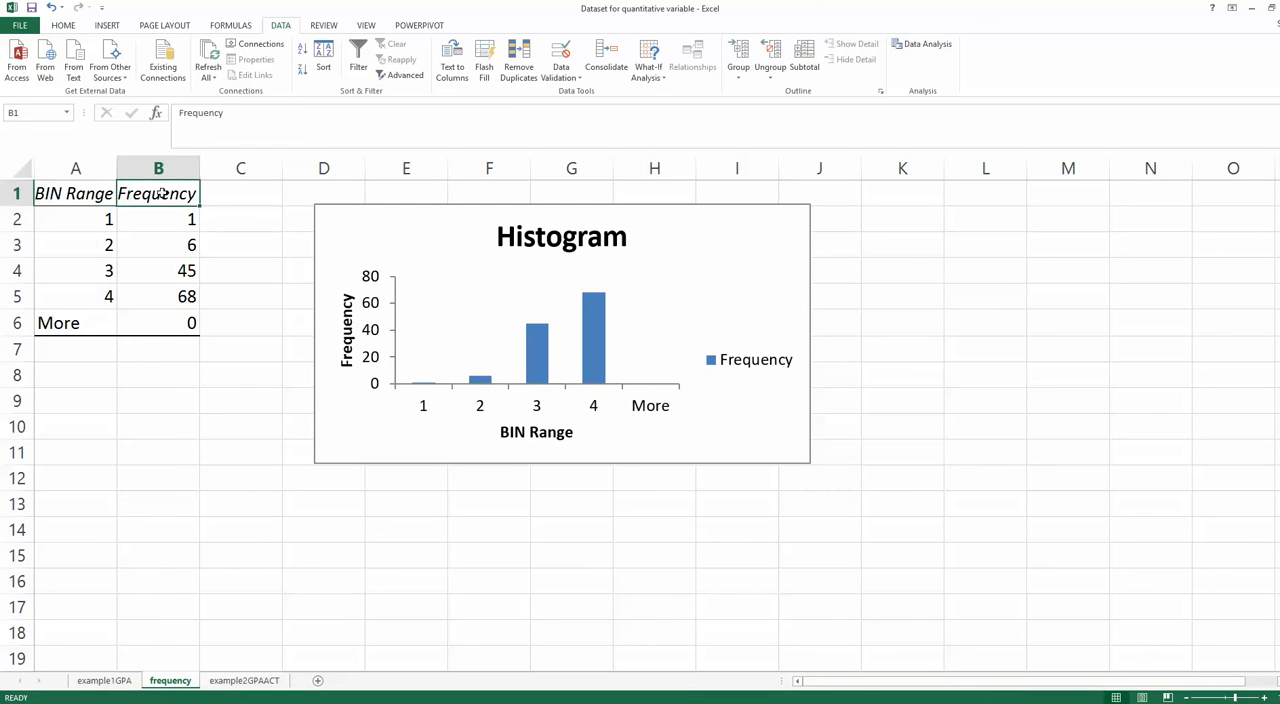
click(96, 220)
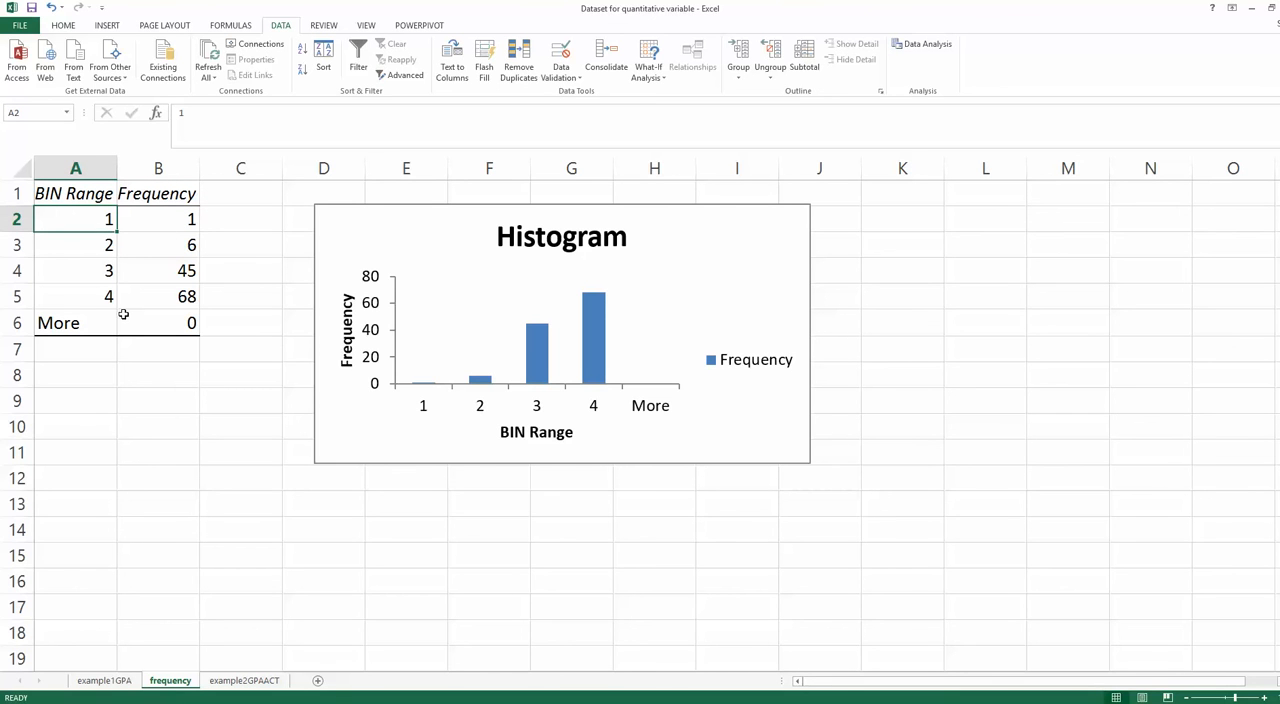
click(166, 188)
click(163, 214)
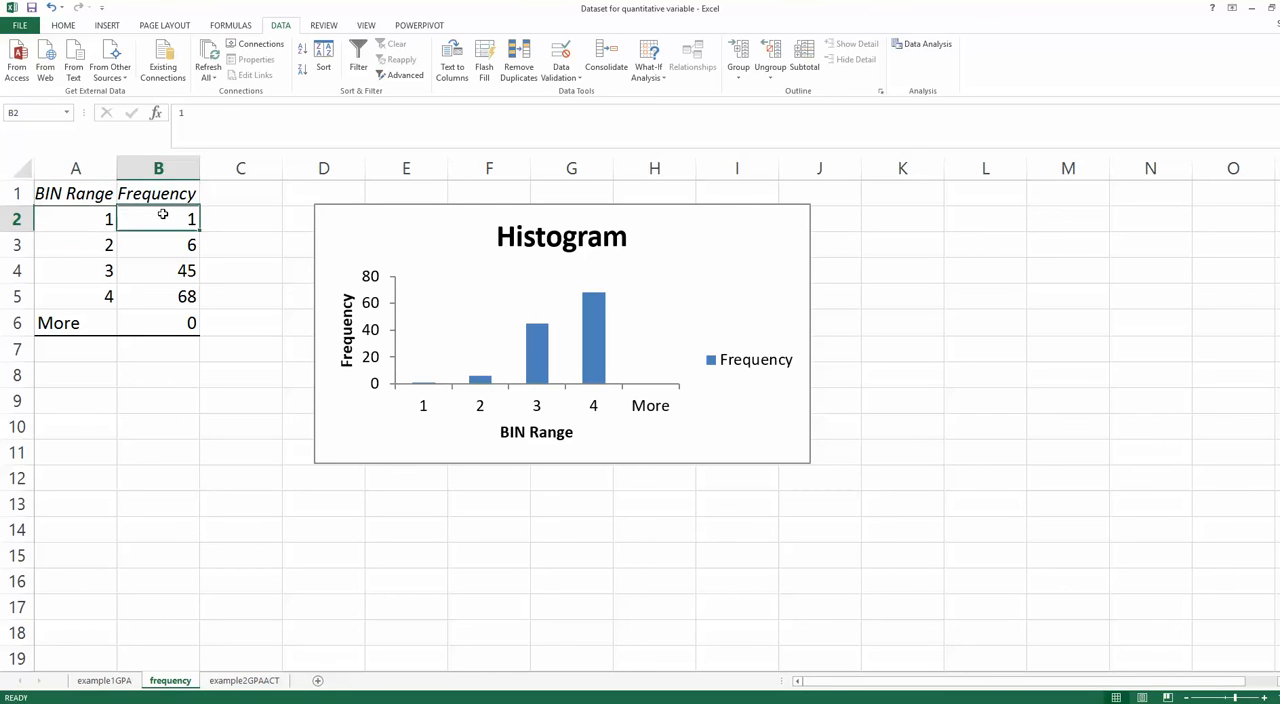
click(179, 266)
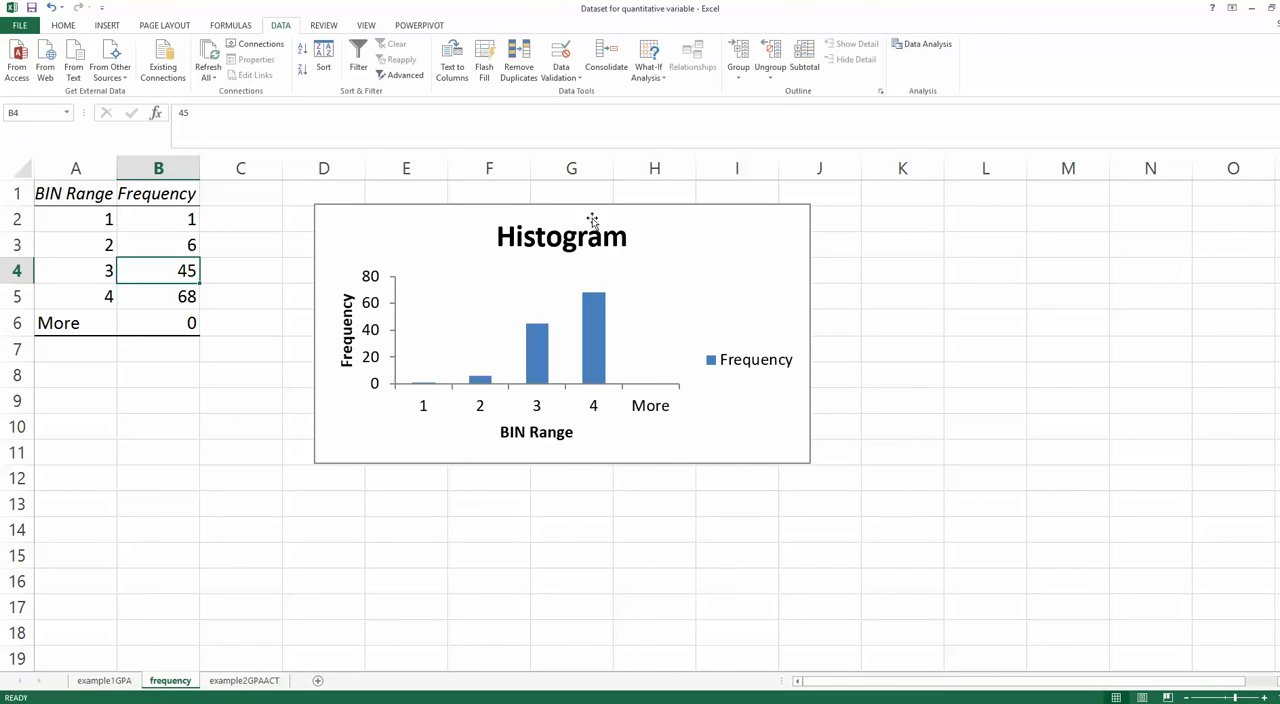
- Set the gap width of the histogram's columns to 0% so that adjacent bars touch
click(548, 373)
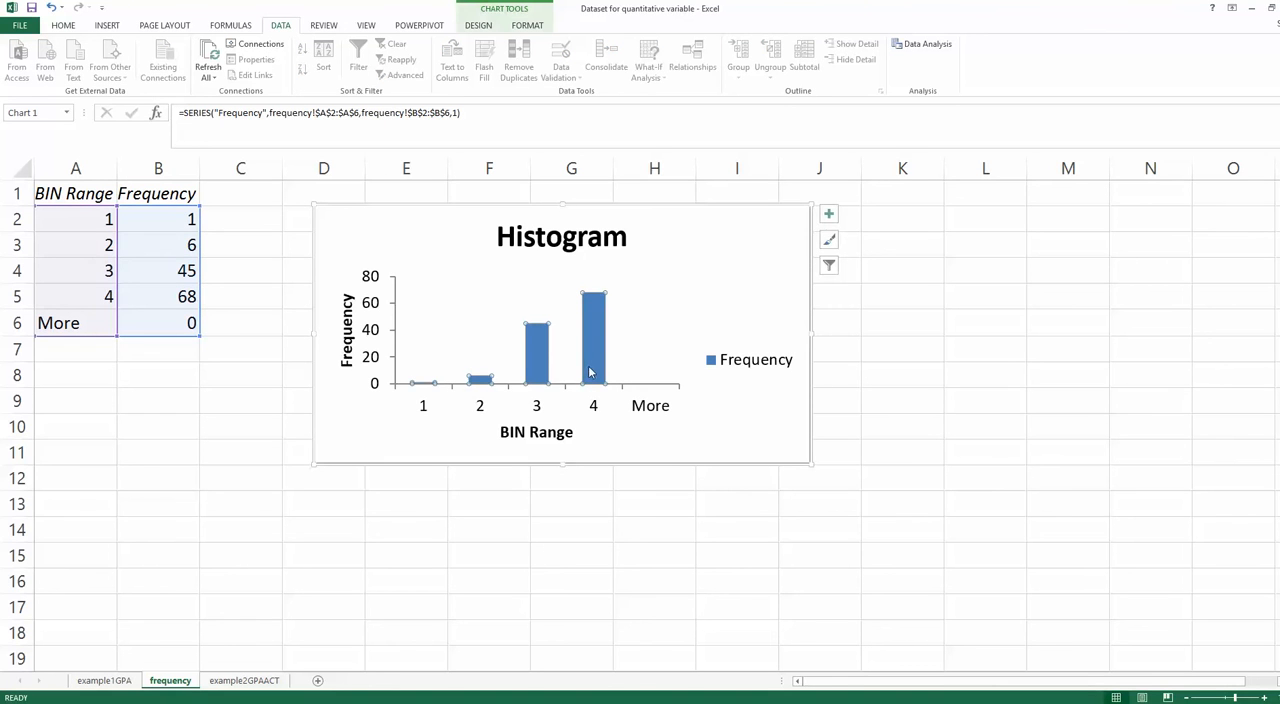
click(538, 366)
mouse_move(535, 357)
click(601, 360)
double_click(596, 335)
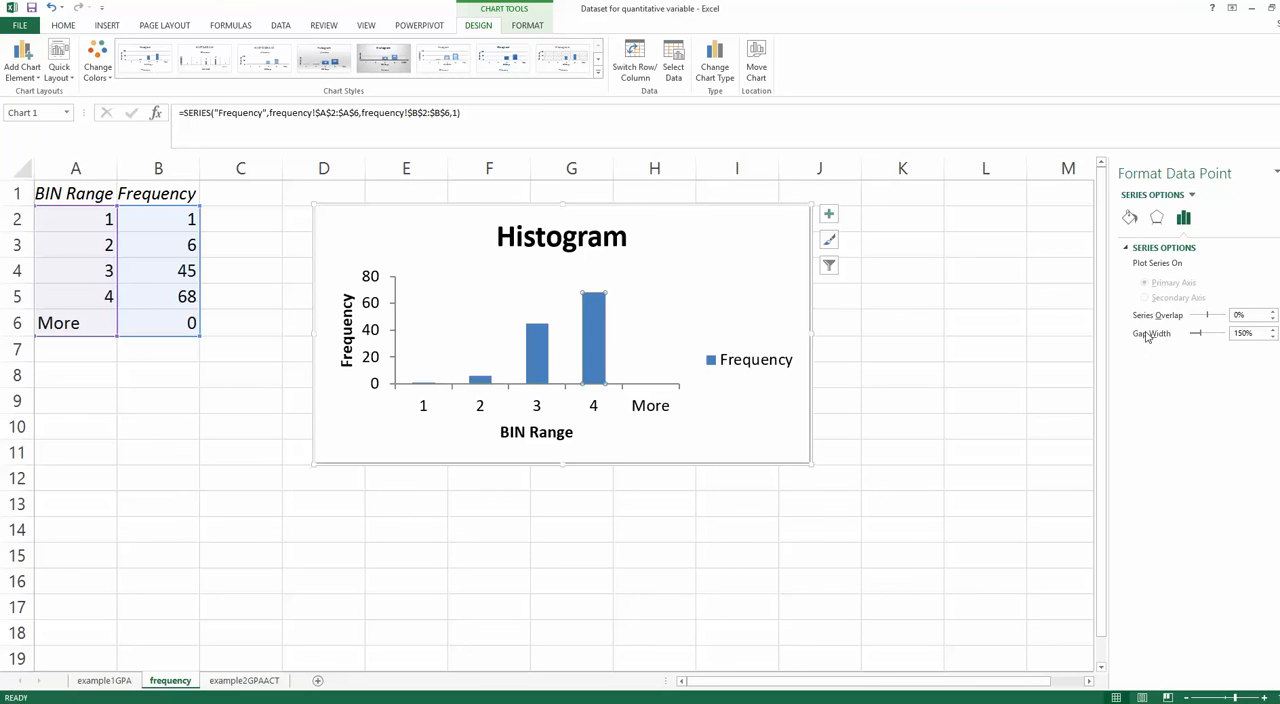
mouse_move(535, 366)
click(1255, 333)
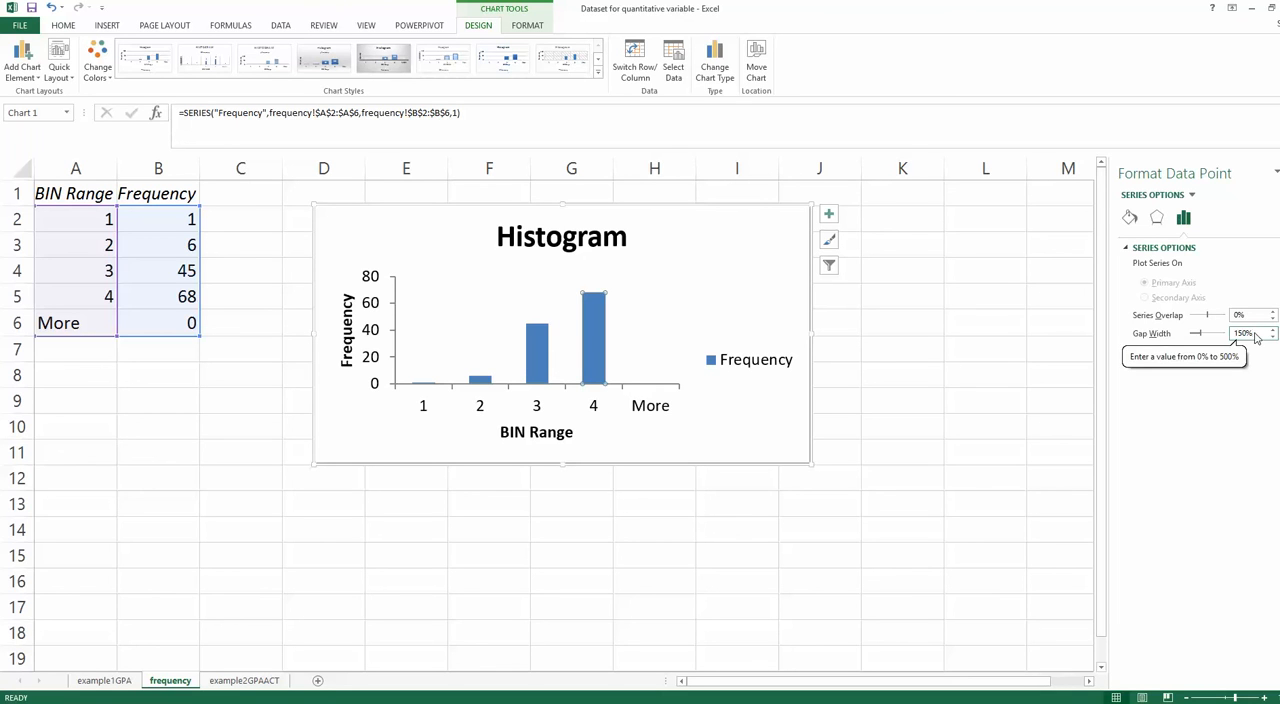
drag(1255, 333, 1240, 339)
text(0)
key(Return)
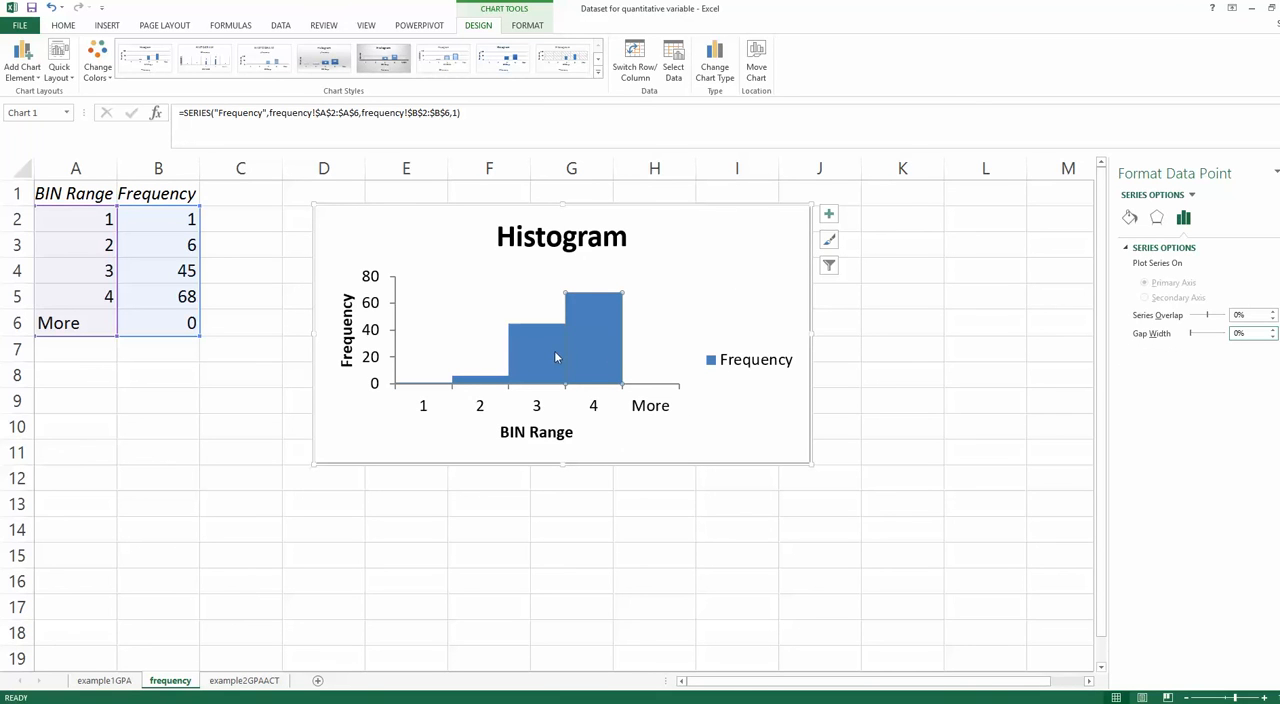
- Nudge the histogram chart slightly up and to the right on the worksheet, leaving it deselected
click(699, 251)
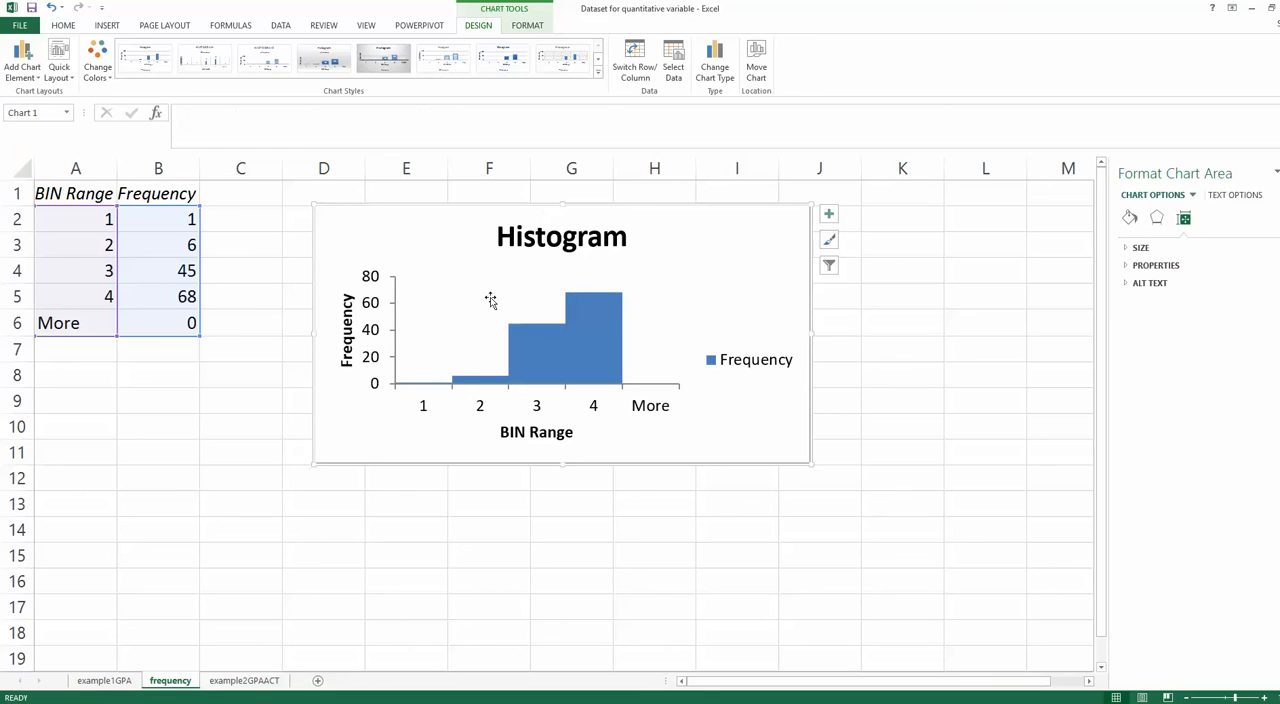
drag(458, 427, 462, 422)
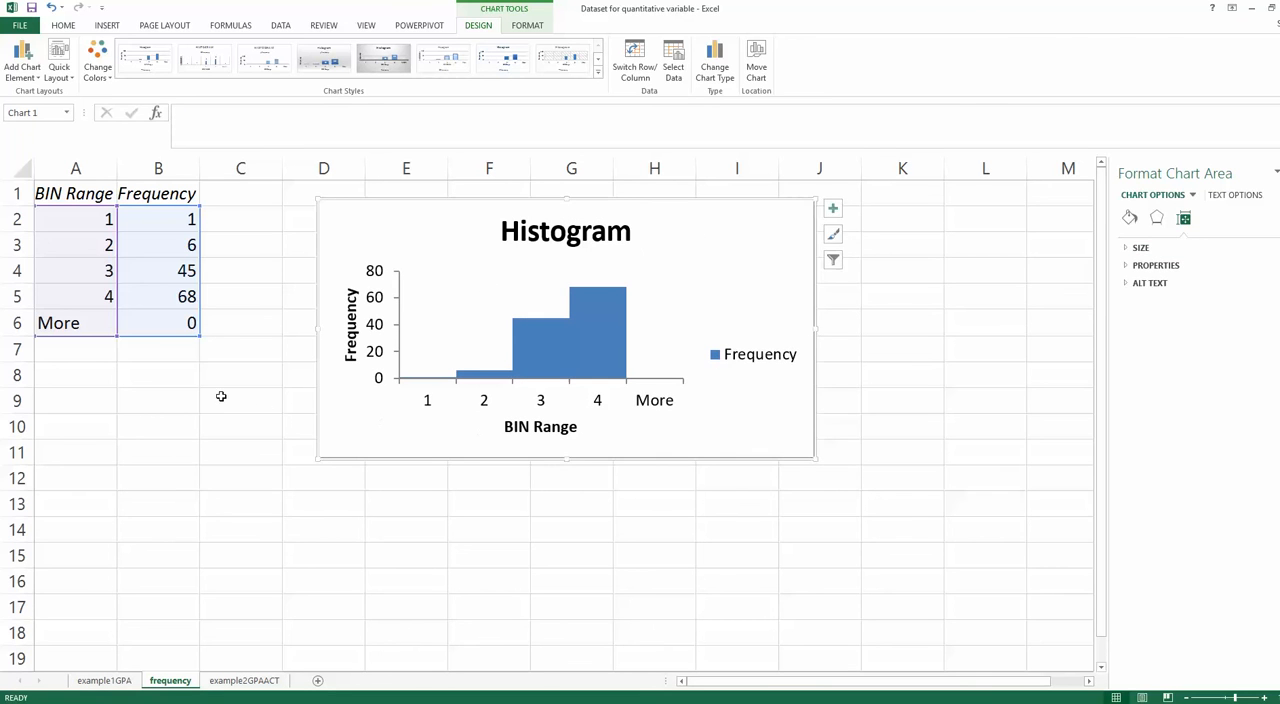
click(221, 396)
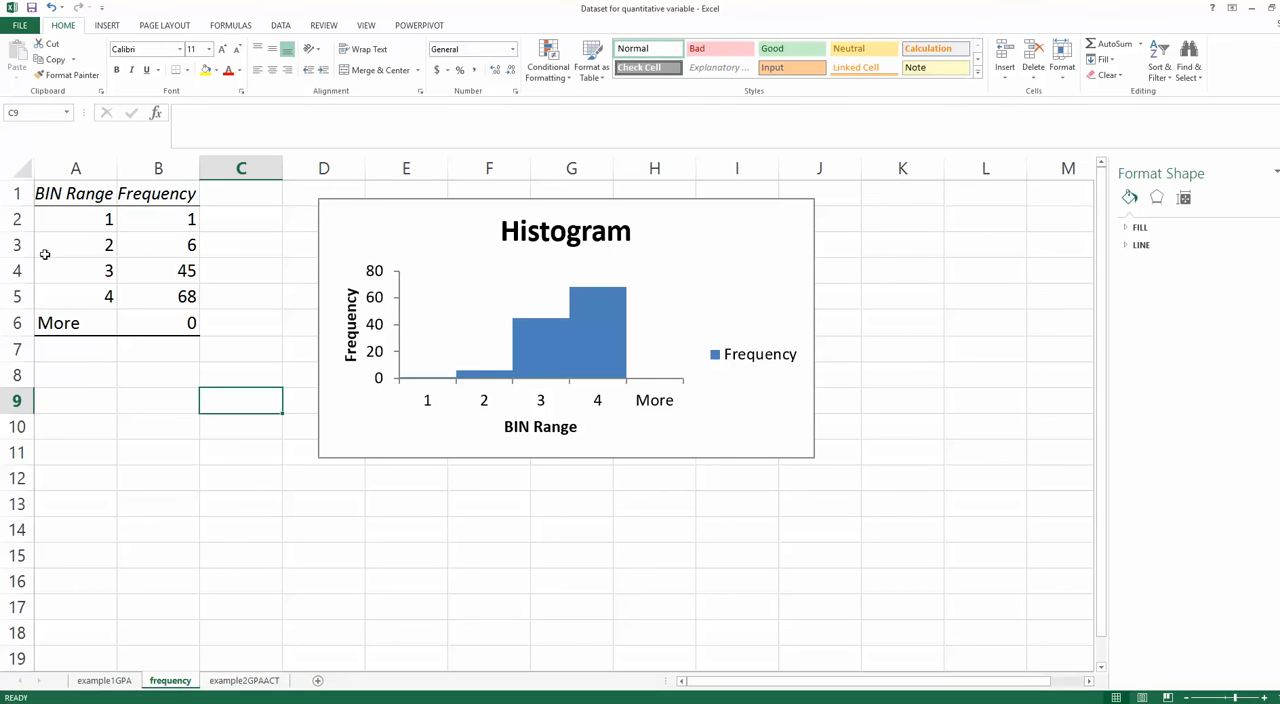
- Copy the frequency table in A1:B6 and paste its values without formatting, starting at cell B12
drag(64, 196, 172, 322)
right_click(140, 244)
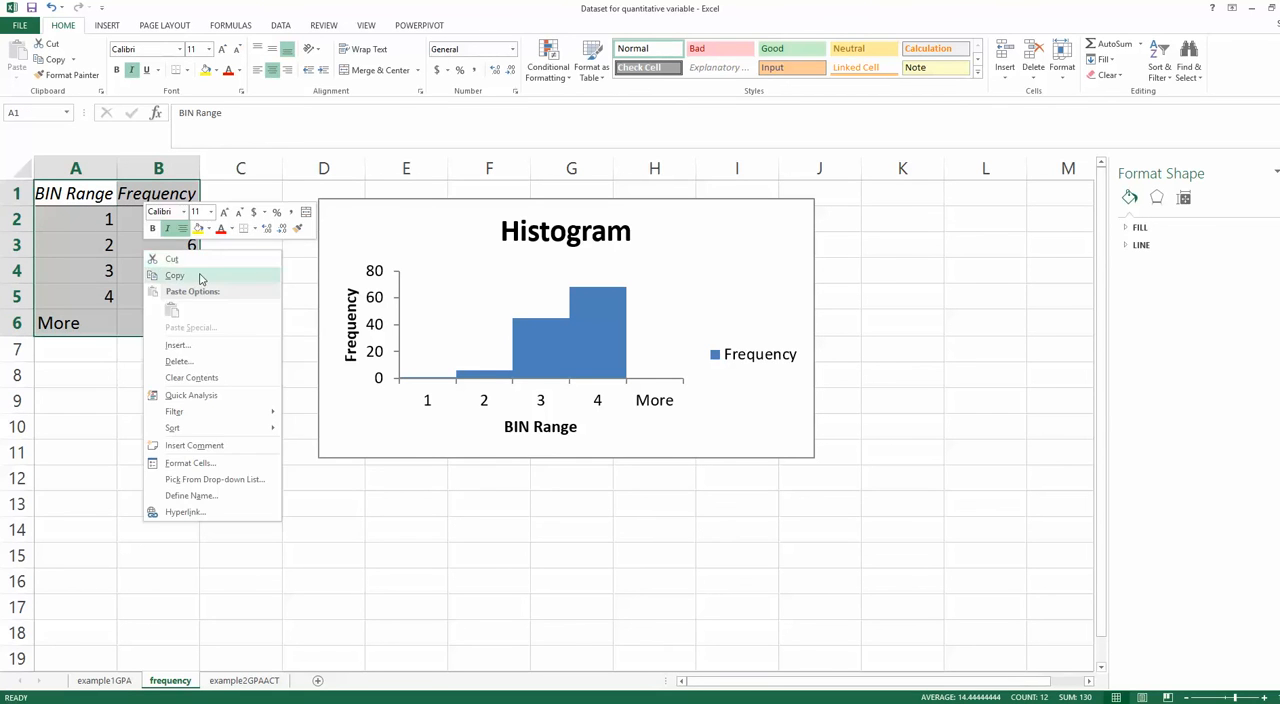
click(165, 271)
right_click(150, 478)
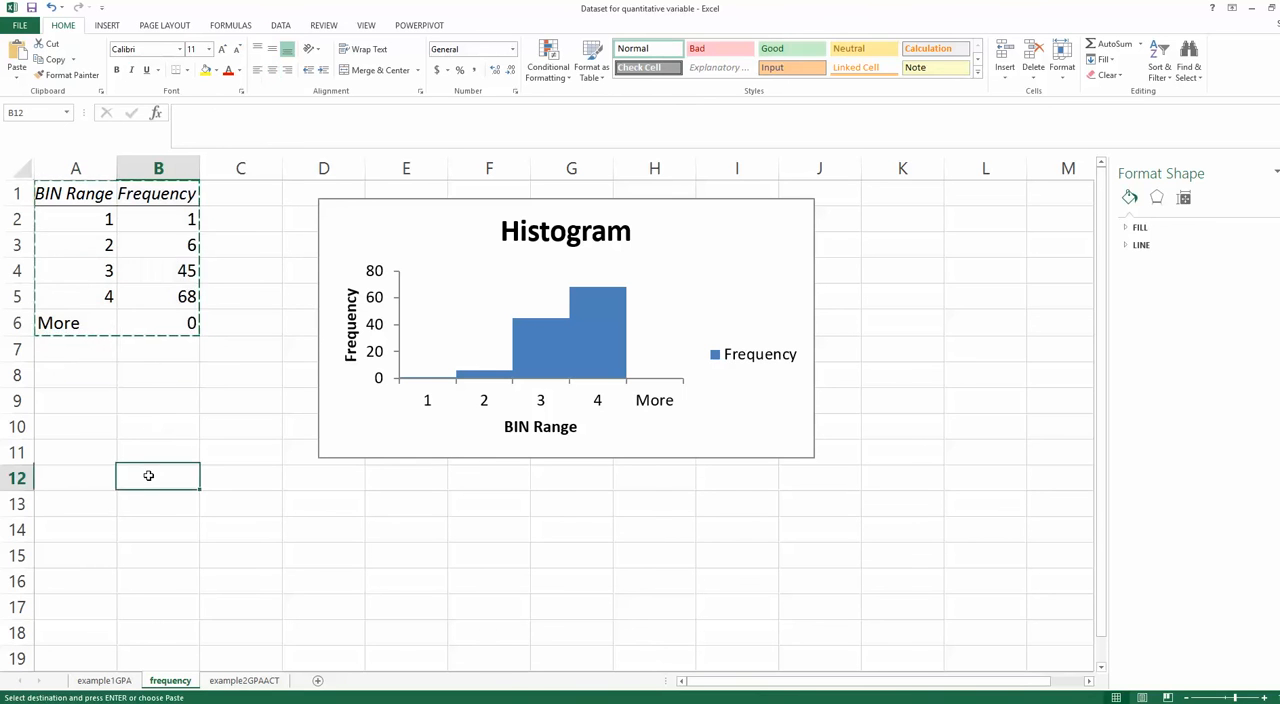
click(197, 266)
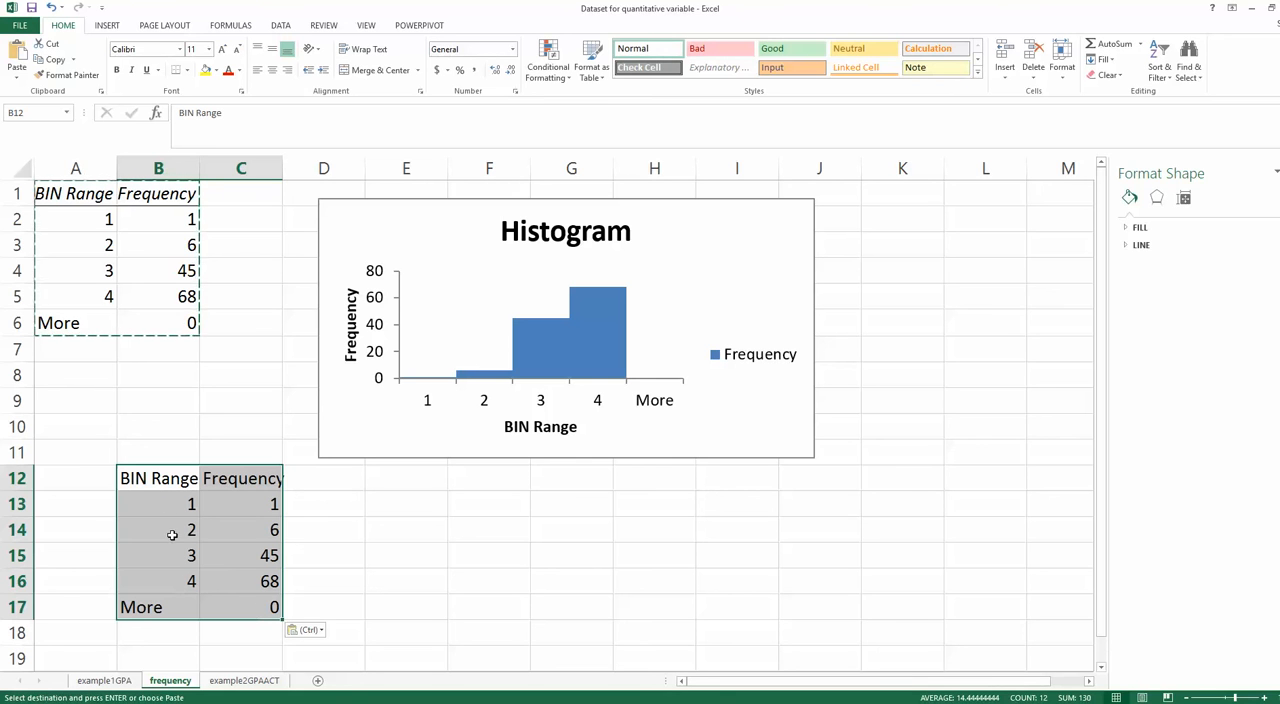
- Copy the class labels in D1:D5 of the example2GPAACT sheet over the bin values in B12:B16 of the frequency sheet
click(187, 515)
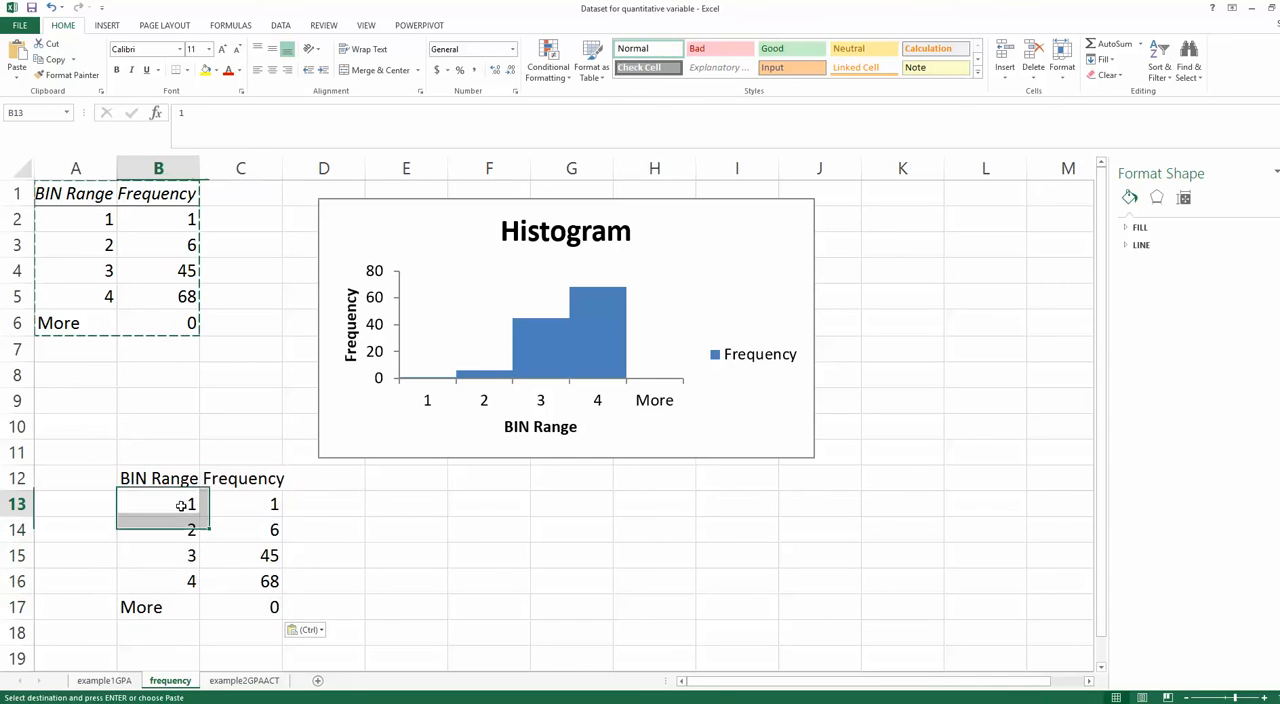
click(244, 680)
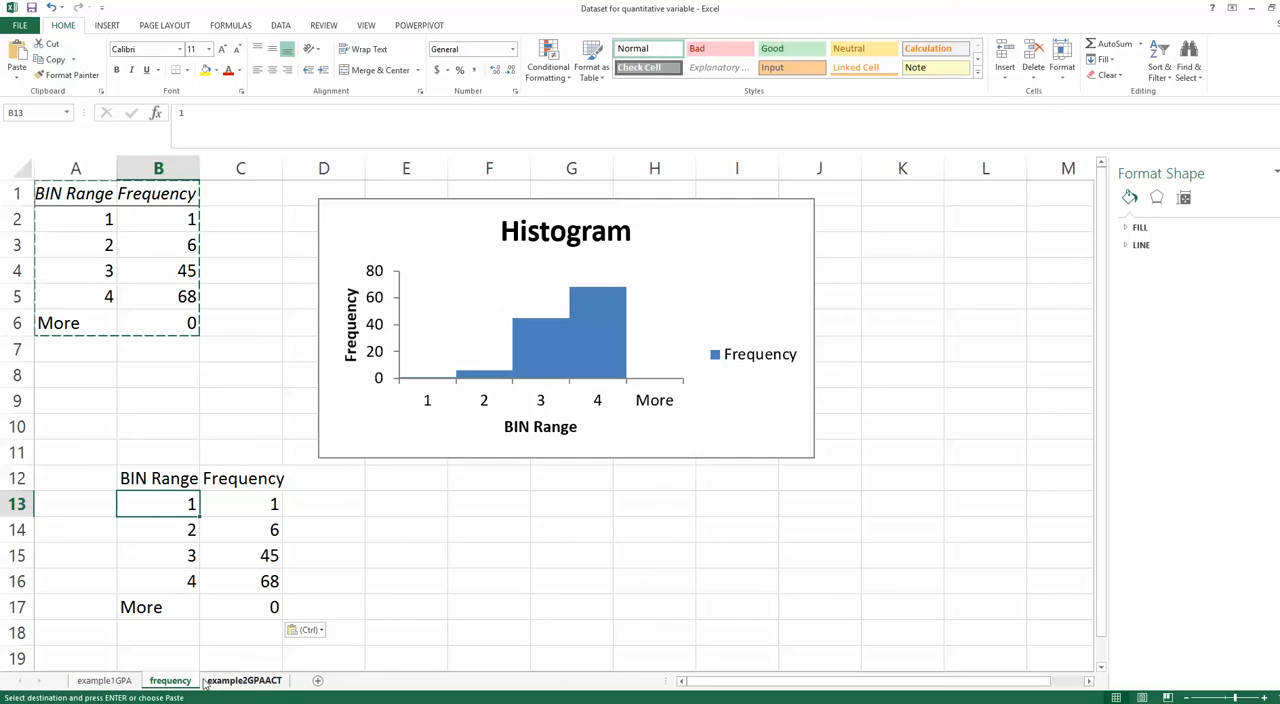
drag(190, 186, 205, 262)
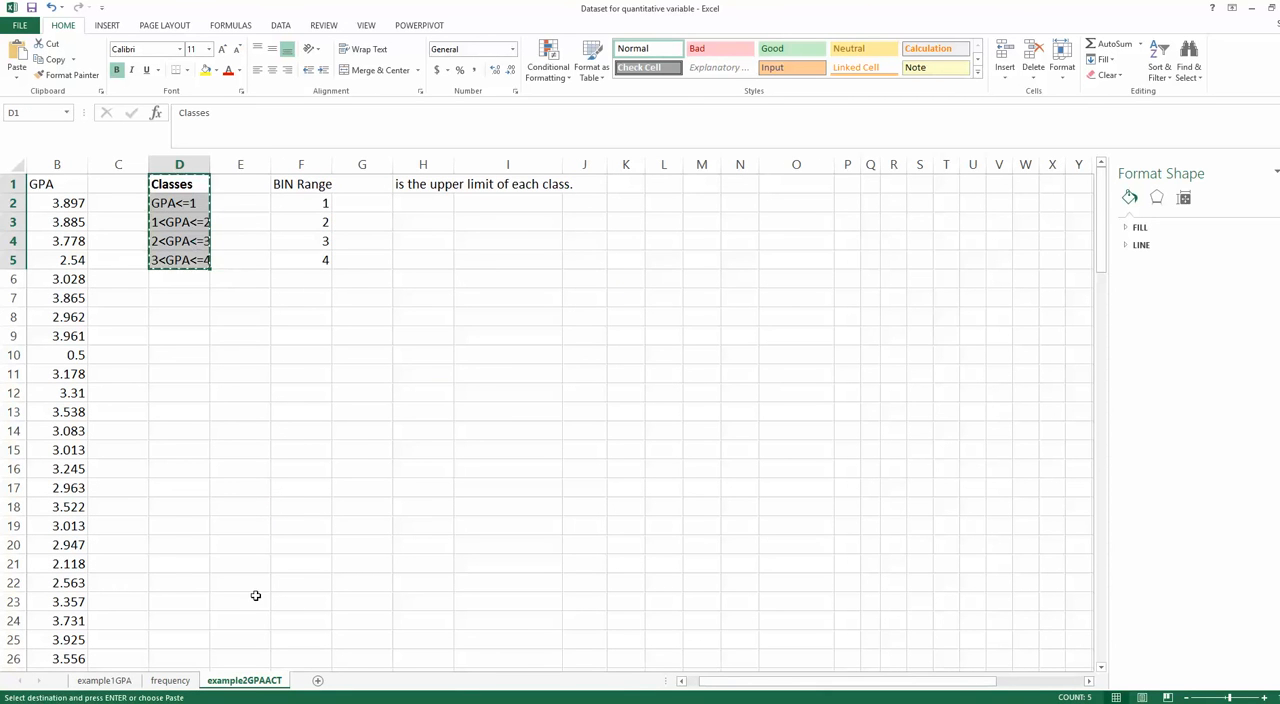
click(170, 680)
drag(158, 474, 274, 600)
key(ctrl+v)
key(ctrl)
- Clear the leftover More row in B17:C17 of the copied table
click(139, 612)
key(Delete)
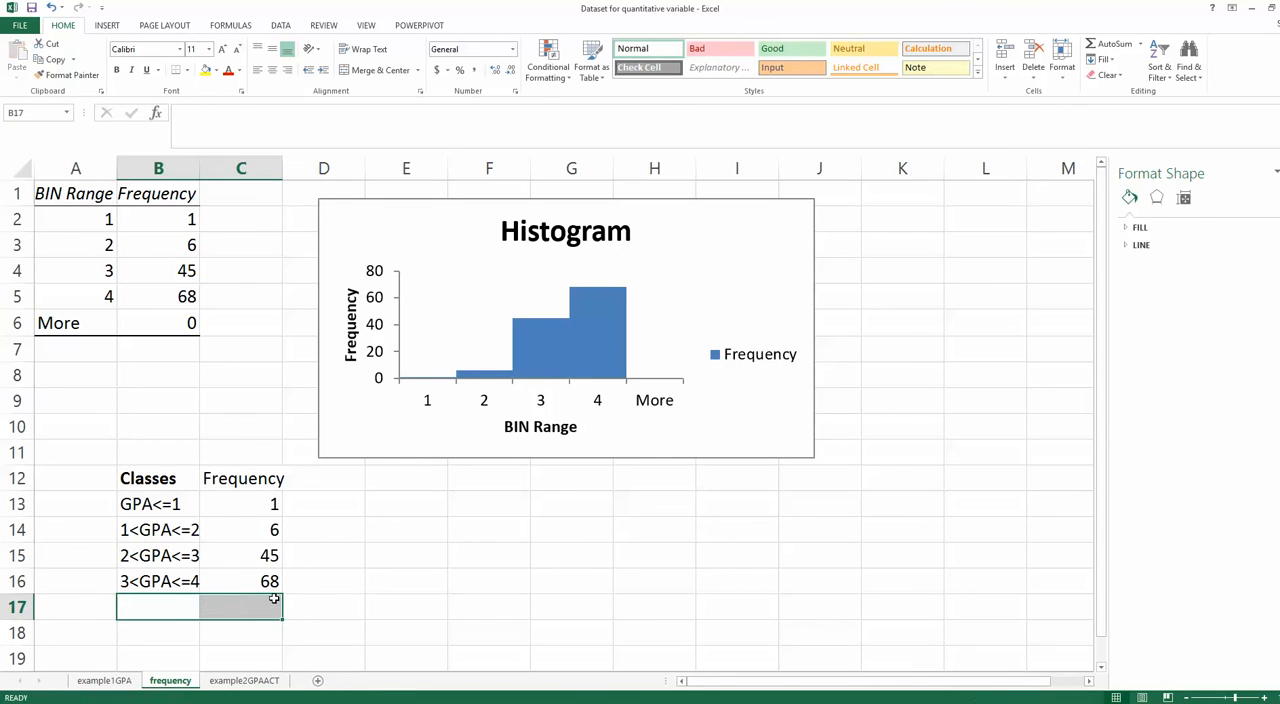
click(404, 586)
drag(158, 484, 274, 582)
click(345, 576)
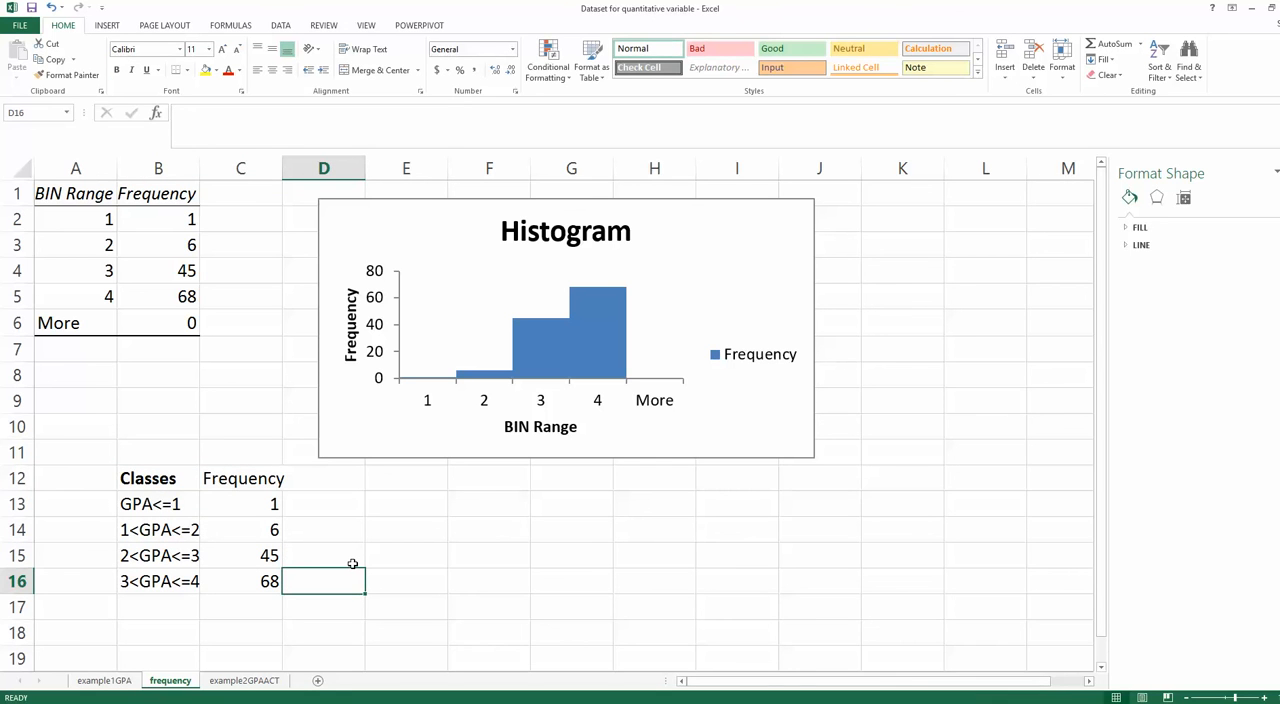
- Add the column headers Relative in D12 and Percent in E12
click(329, 483)
text(R)
key(Caps_Lock)
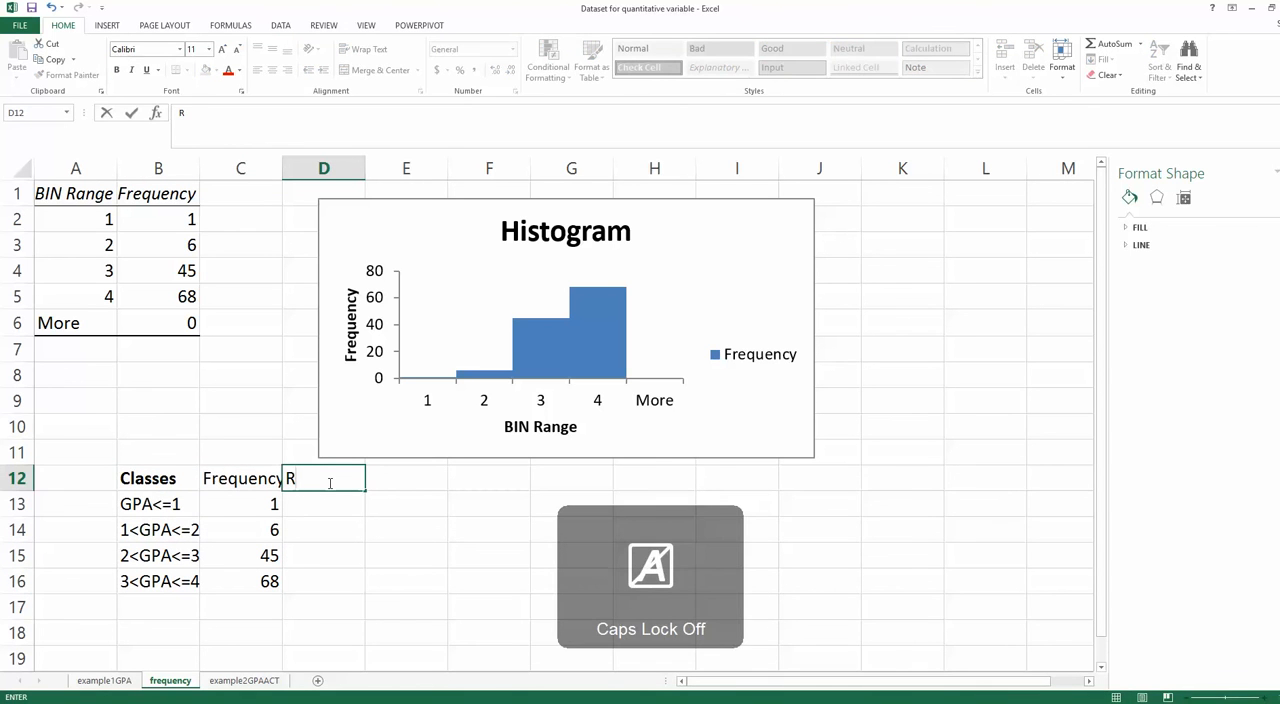
text(elative)
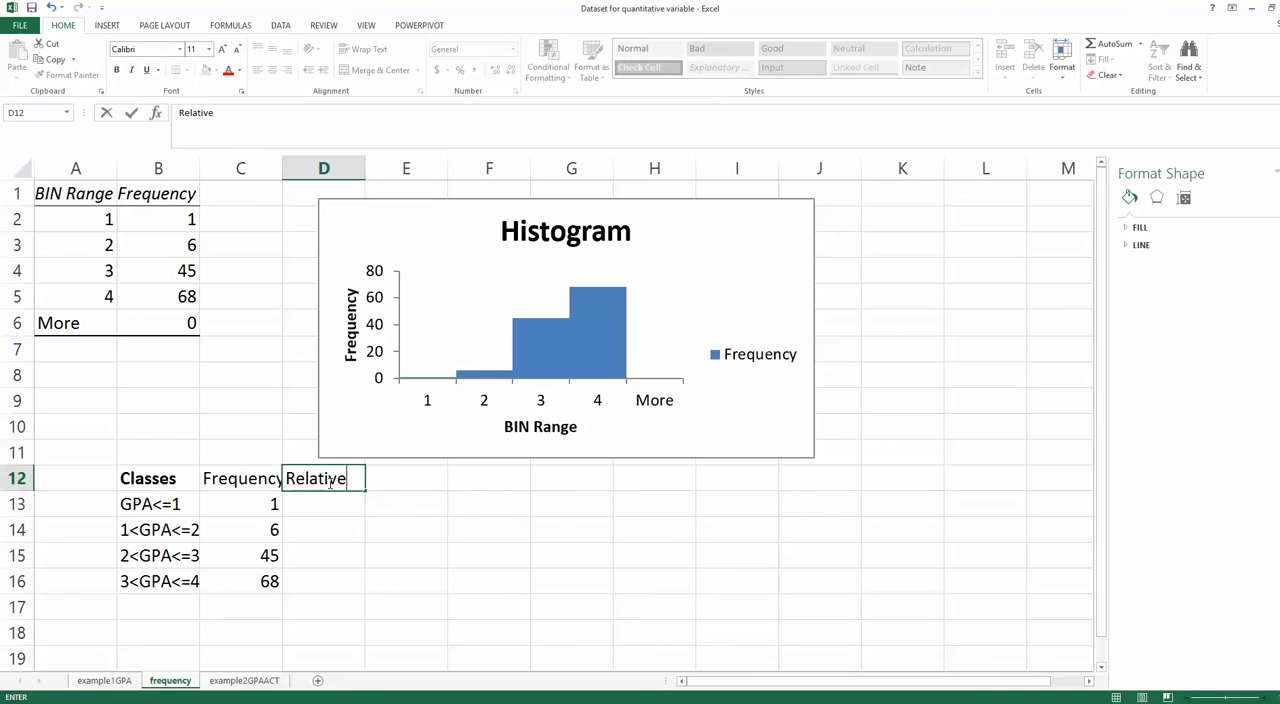
key(Tab)
key(Caps_Lock)
text(P)
key(Caps_Lock)
text(er)
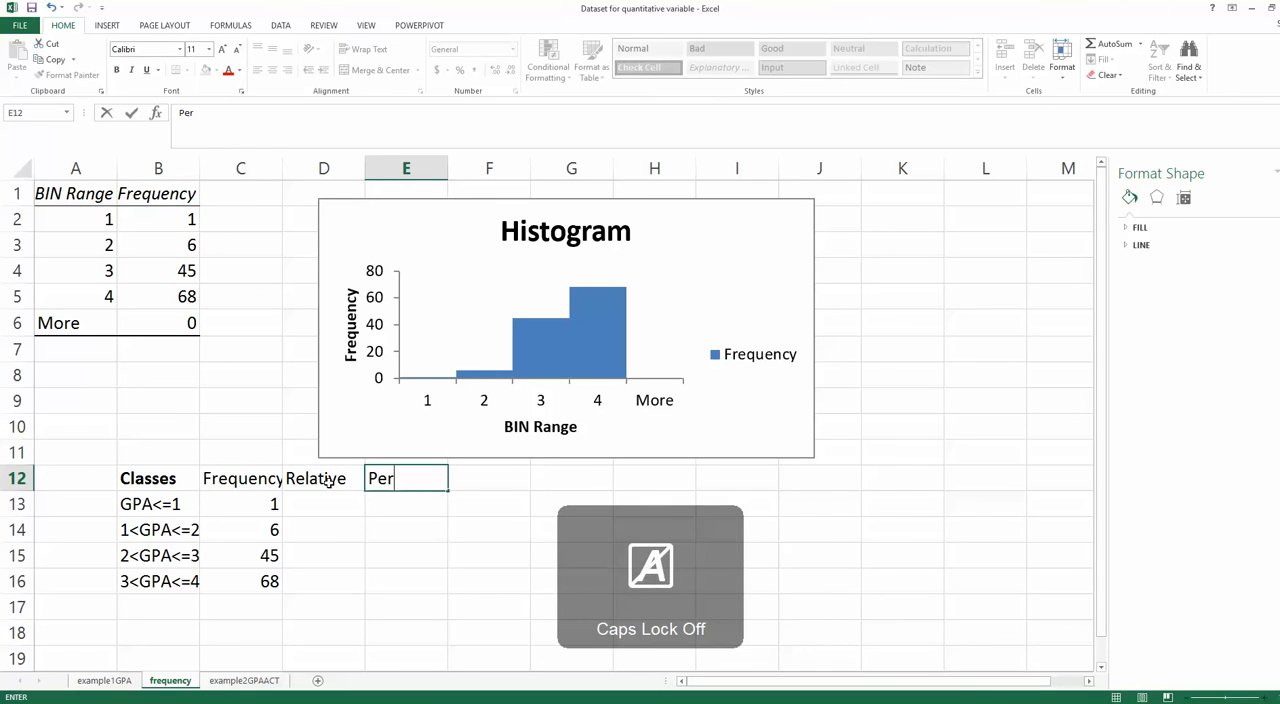
text(cent)
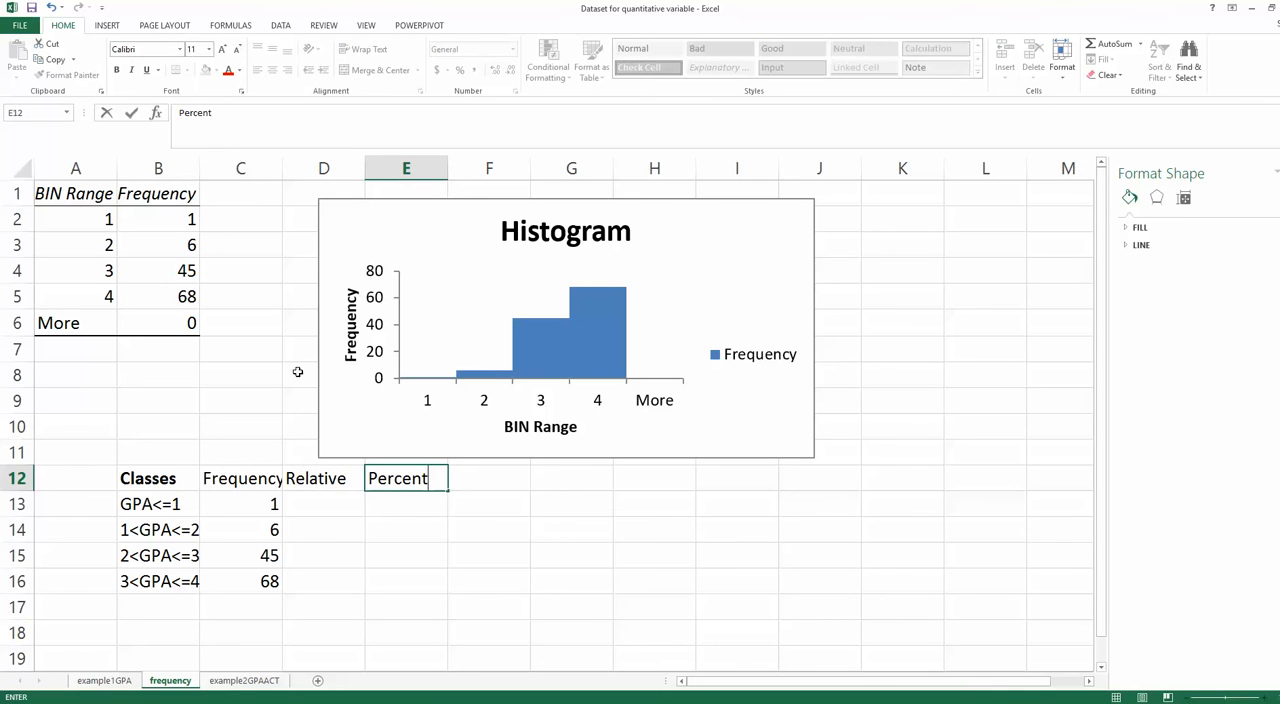
- Autofit the widths of columns C through E to their contents
drag(240, 167, 369, 164)
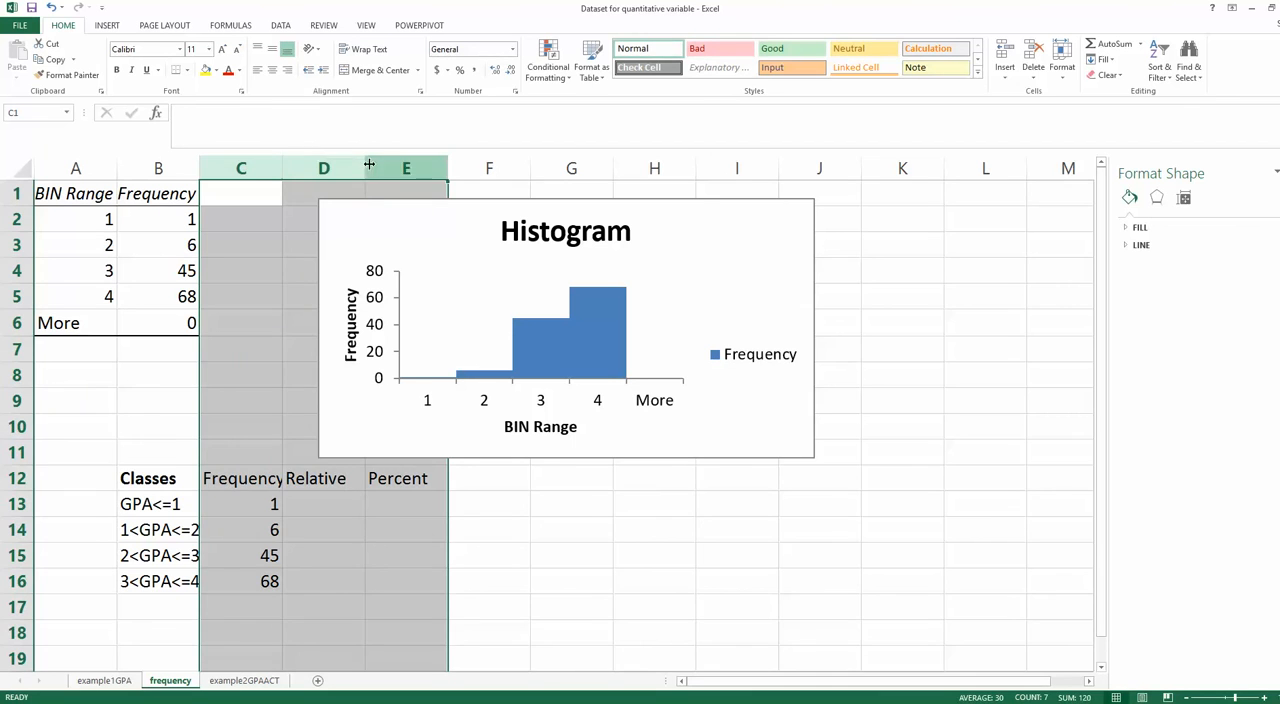
double_click(369, 164)
click(487, 505)
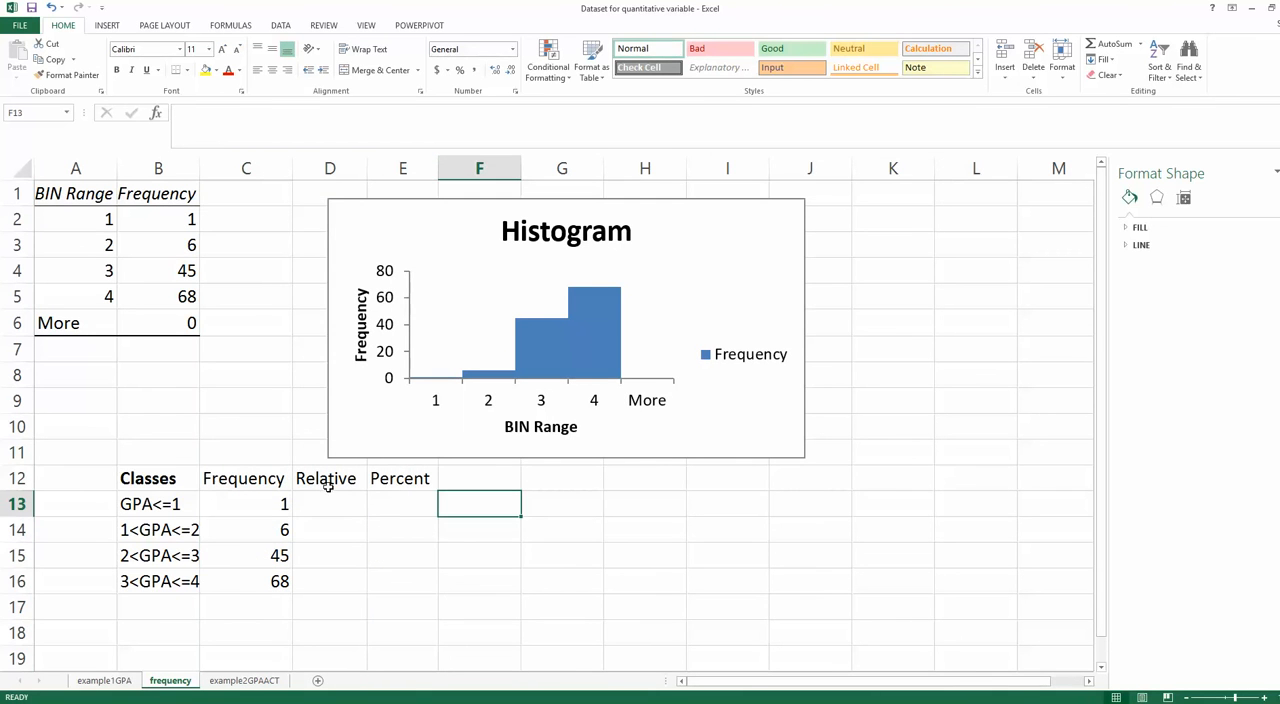
- Label B17 as total and sum the frequencies in C17 with =sum(C13:C16)
click(266, 504)
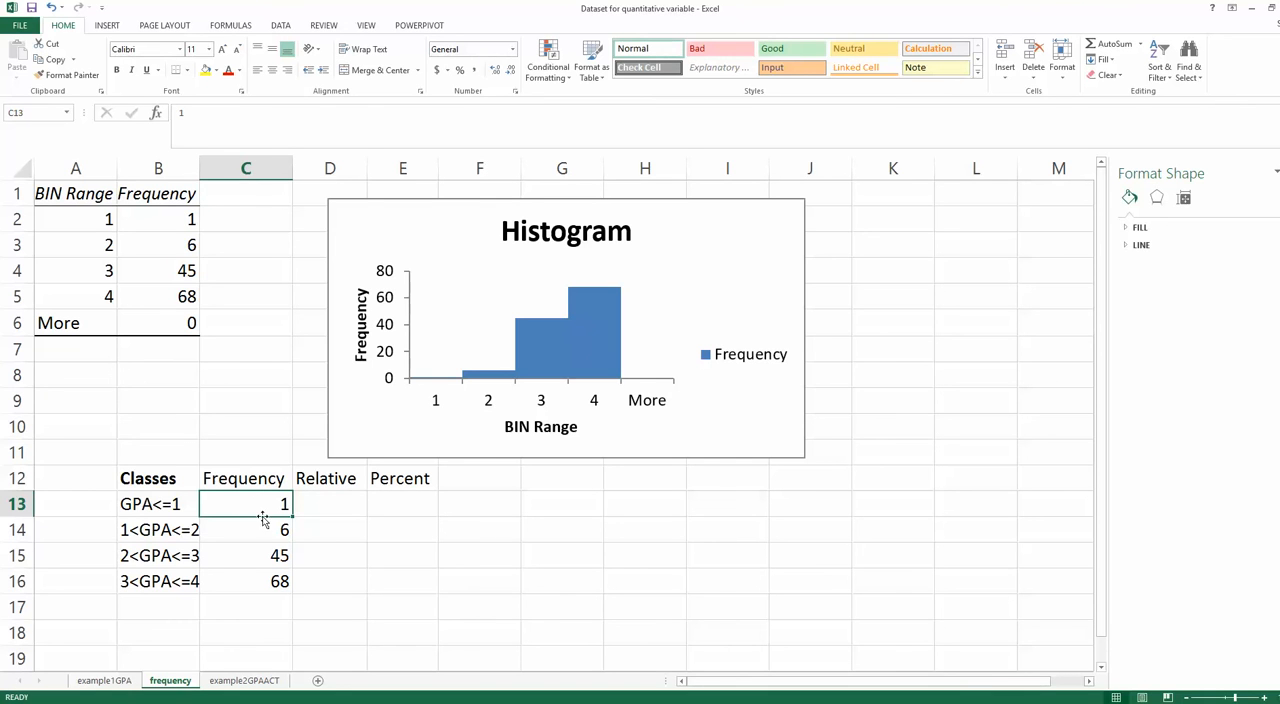
click(150, 606)
text(total)
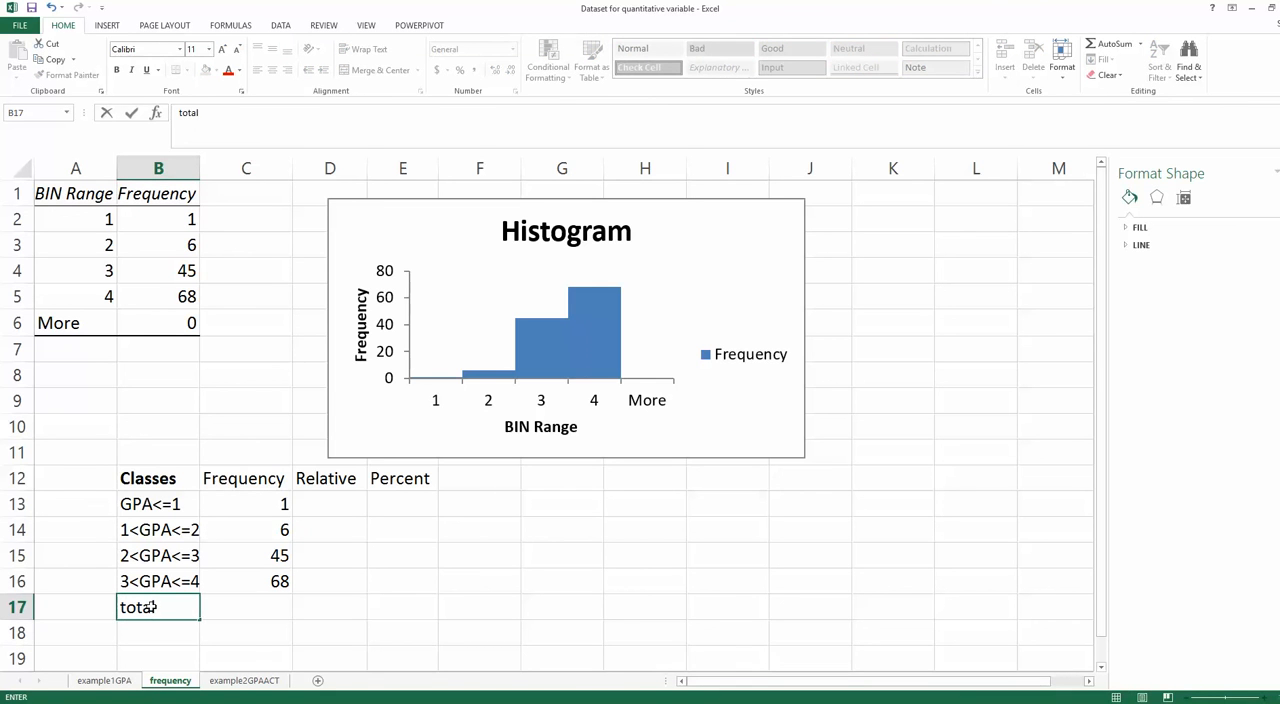
key(Tab)
text(=)
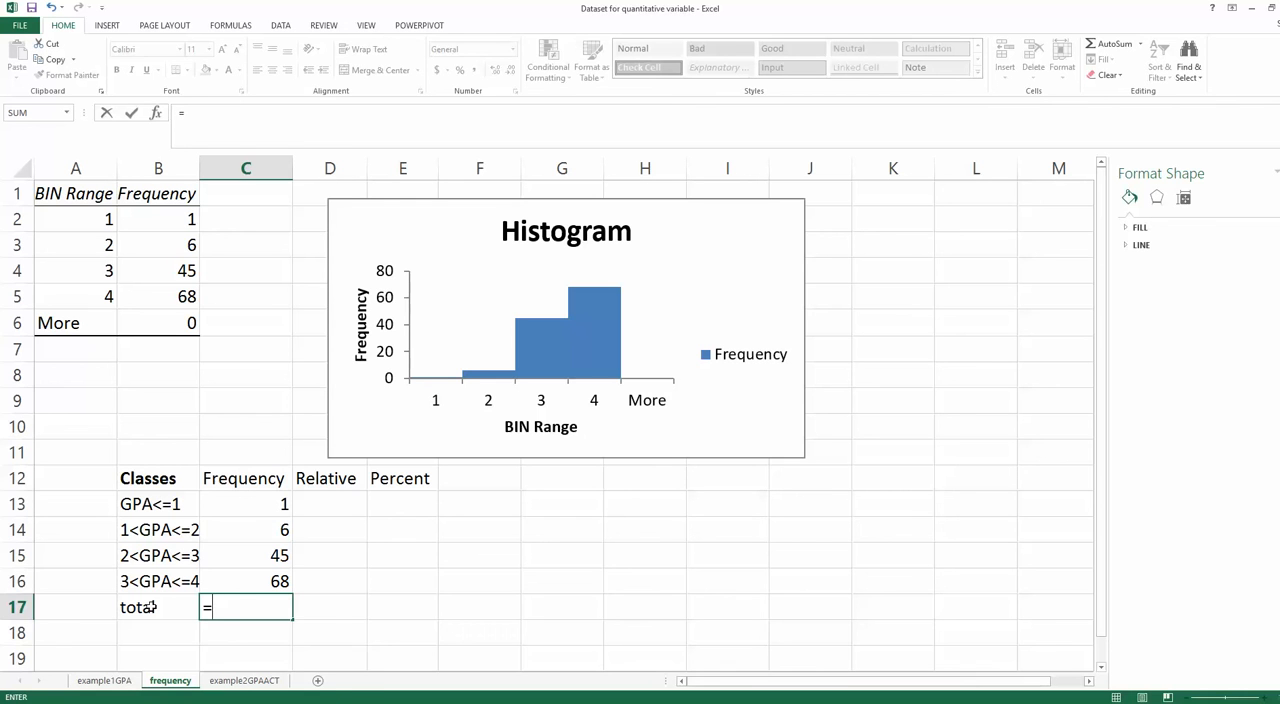
text(sum()
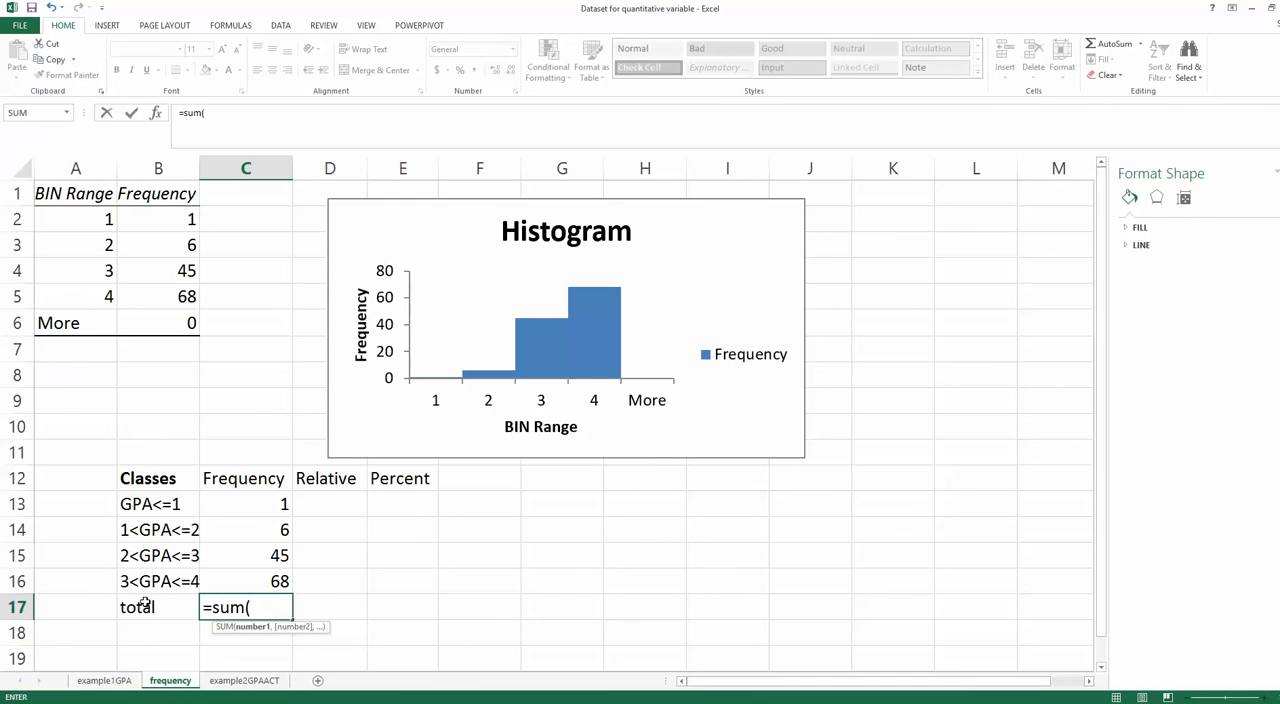
drag(250, 503, 268, 582)
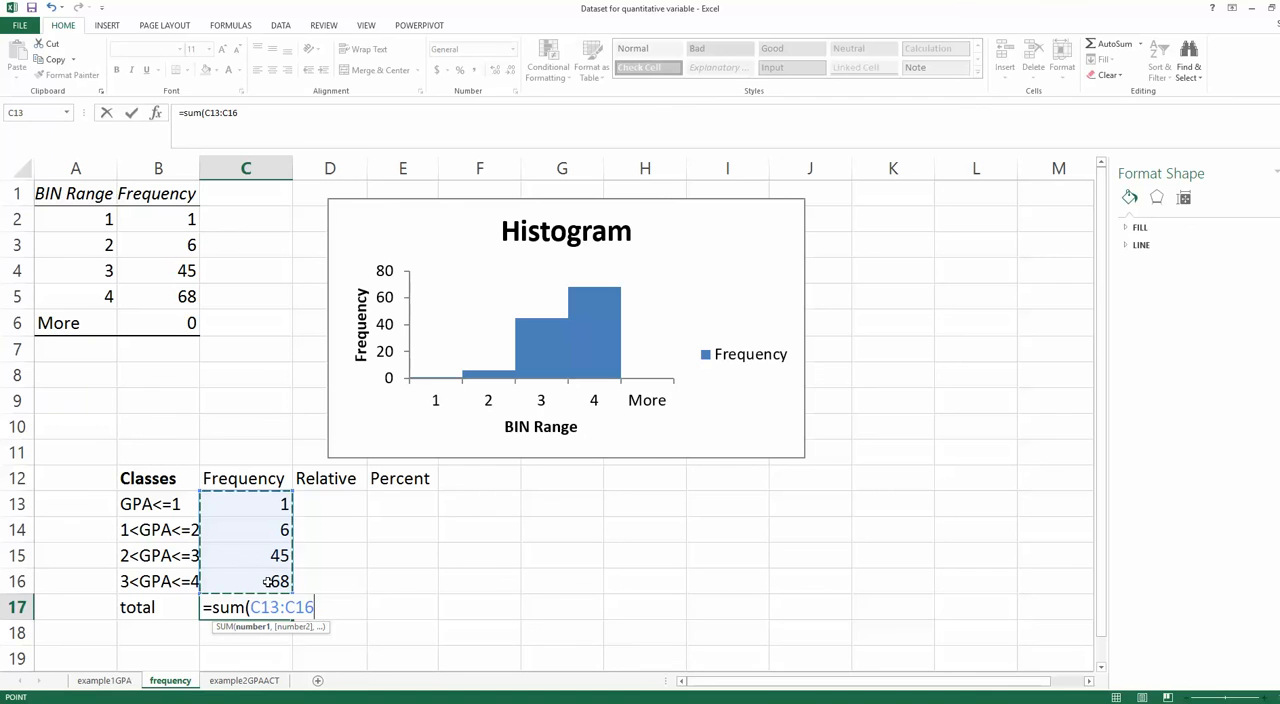
text())
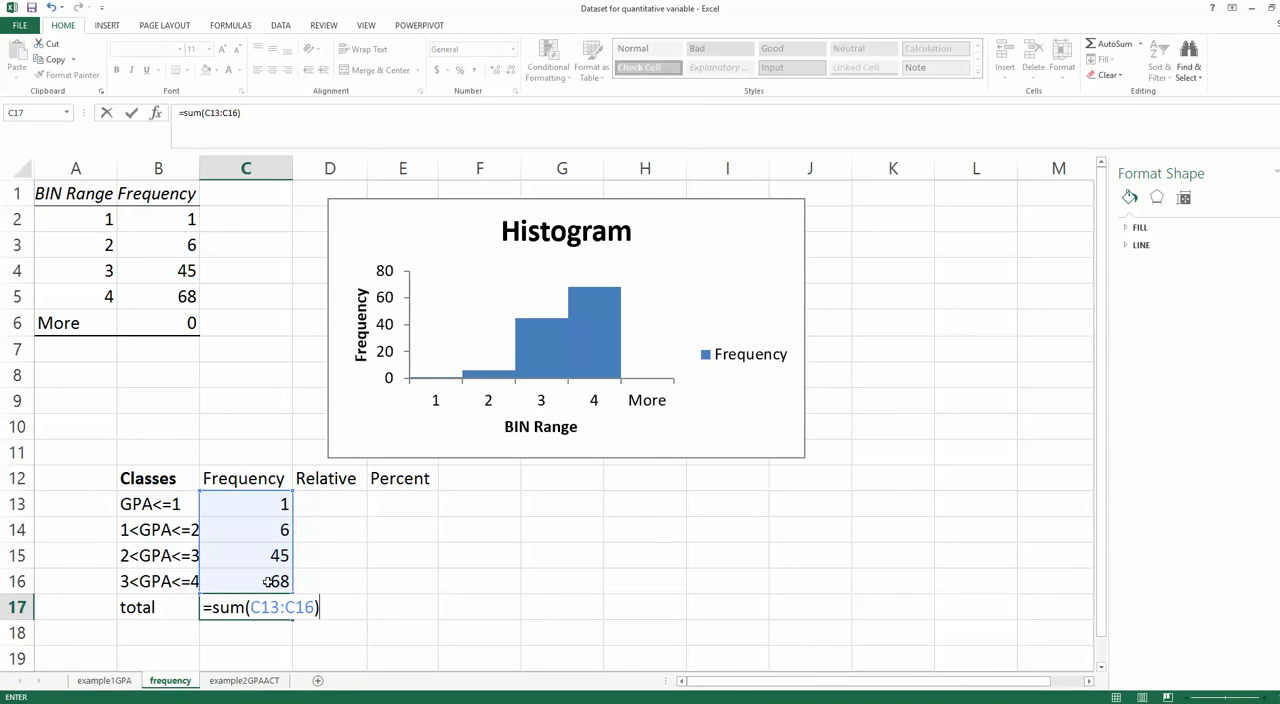
key(Return)
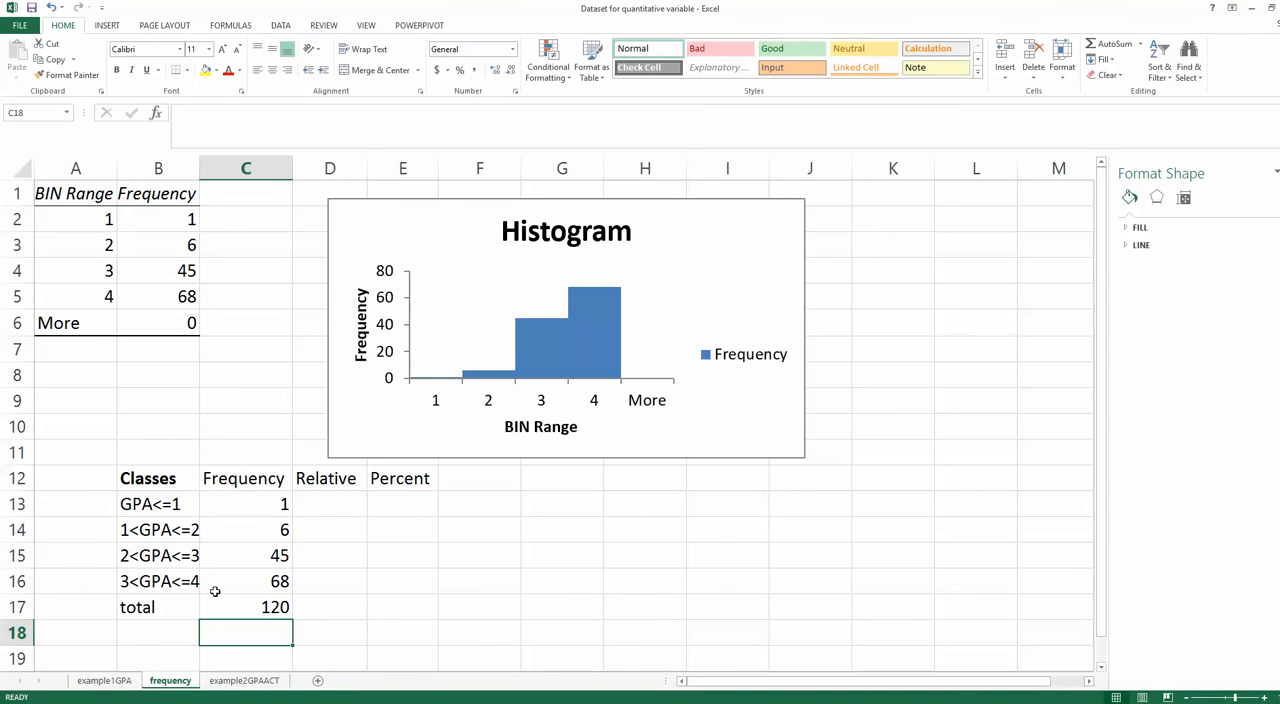
- Calculate the first class's relative frequency in D13 with =C13/$C$17, keeping the total as an absolute reference
click(328, 503)
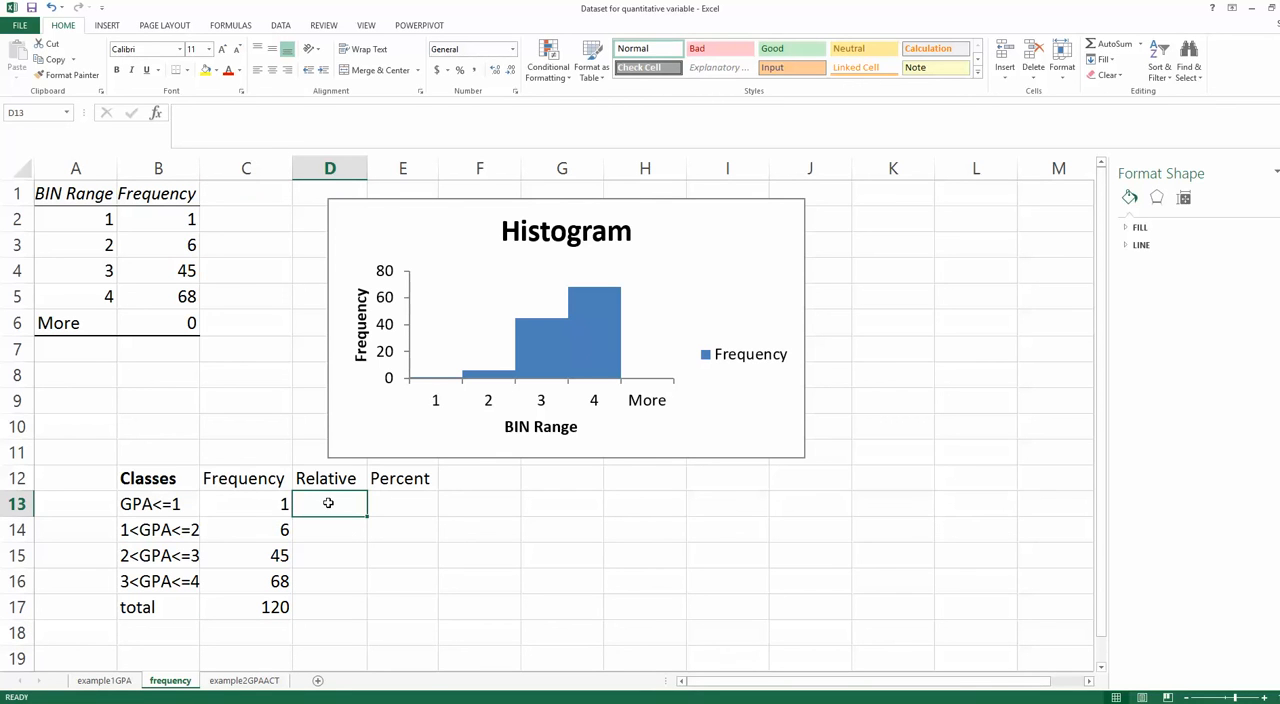
text(=)
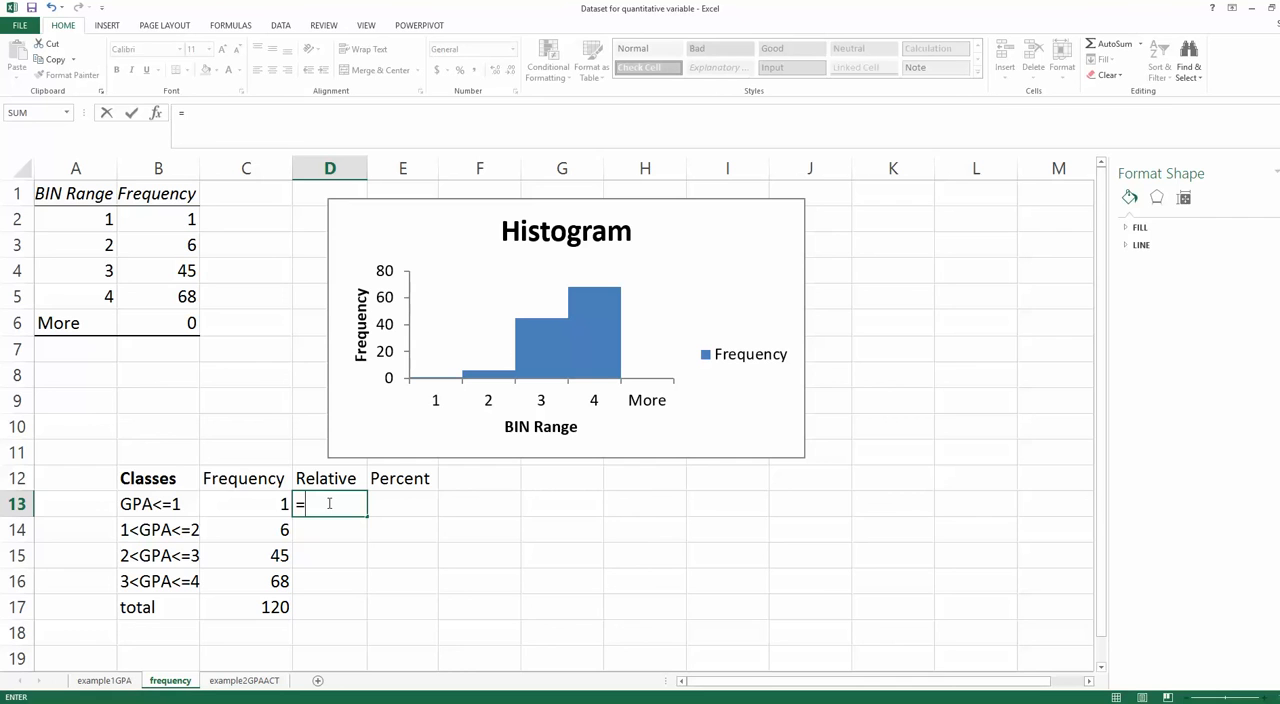
click(272, 503)
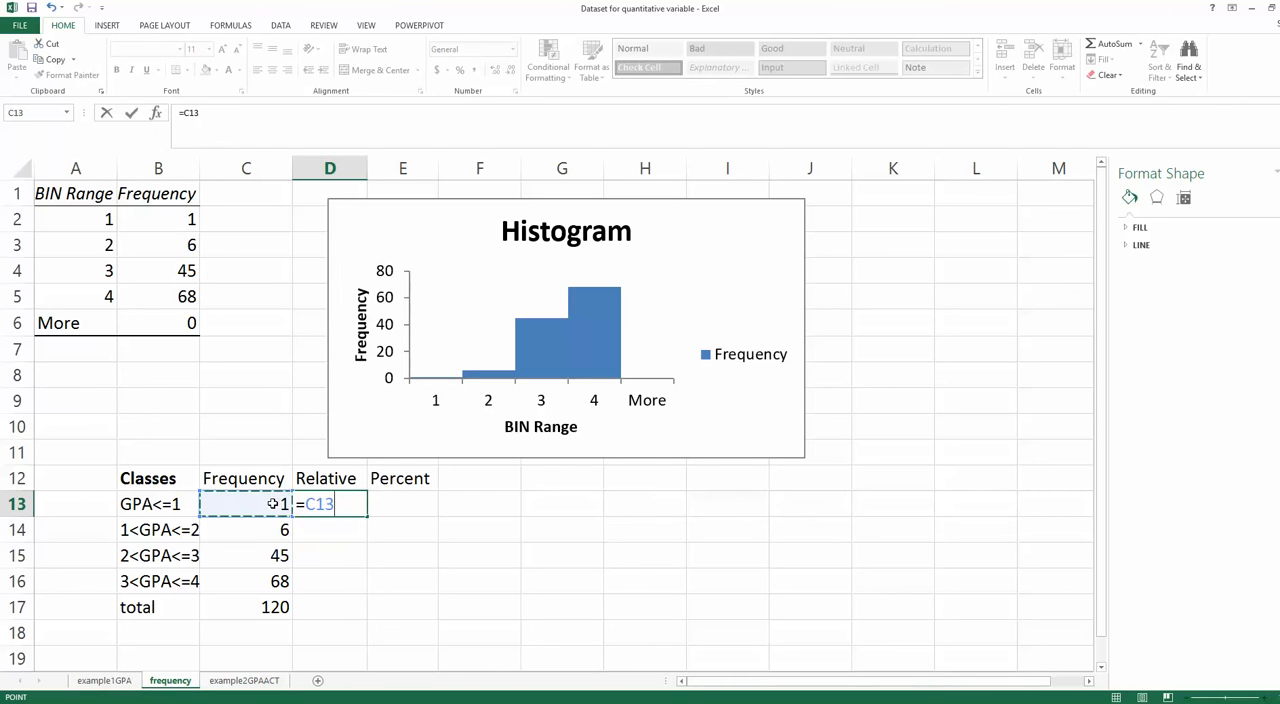
text(/)
click(272, 610)
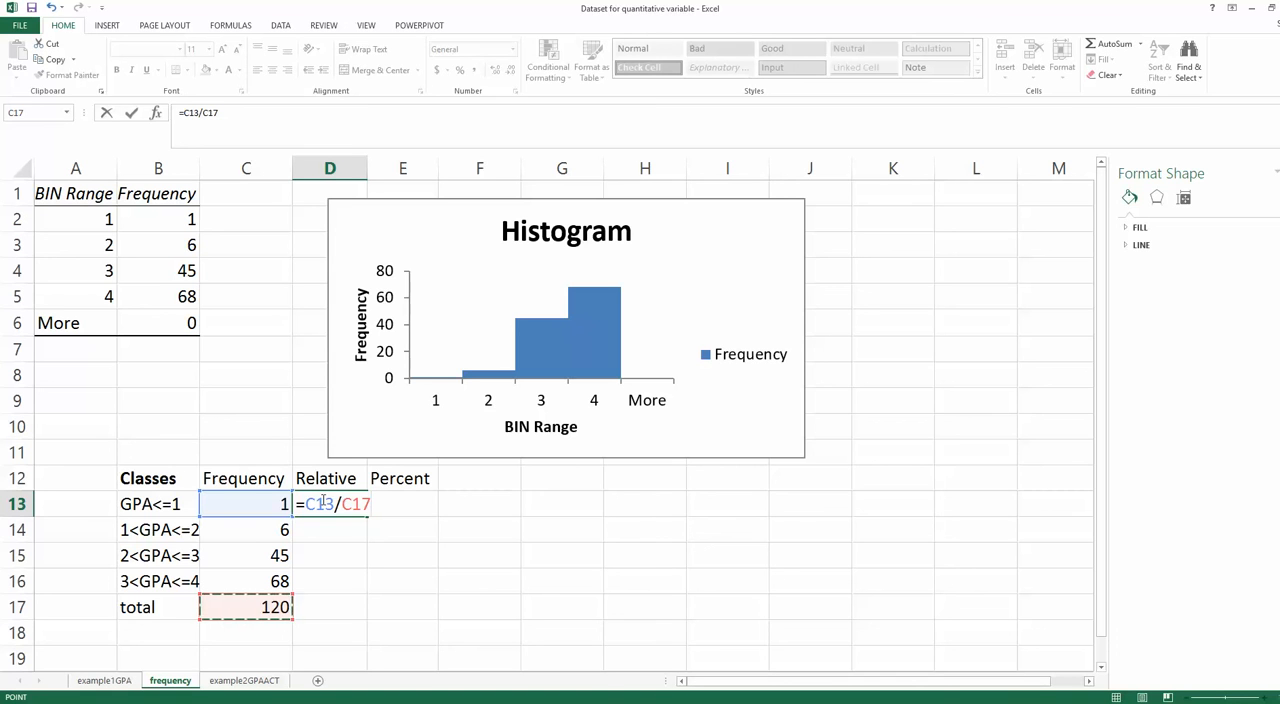
click(207, 113)
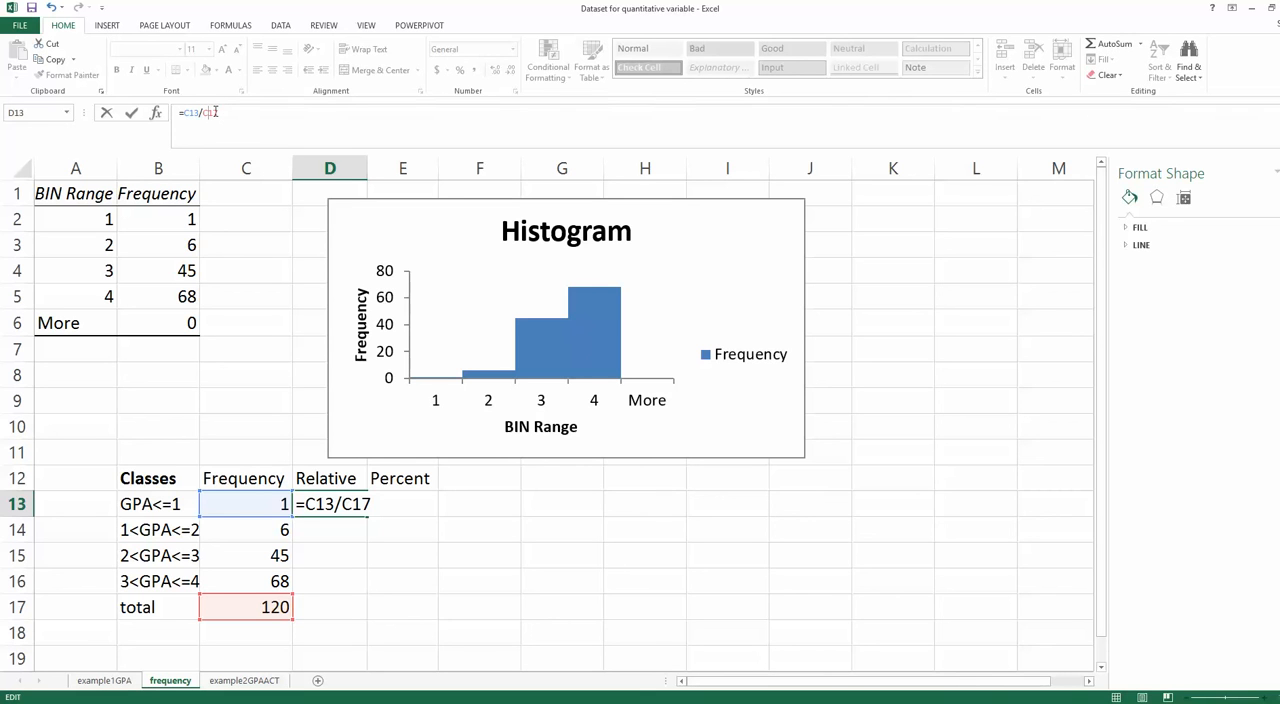
key(F4)
key(Return)
- Fill the relative frequency formula from D13 down through the total row, D17
click(338, 507)
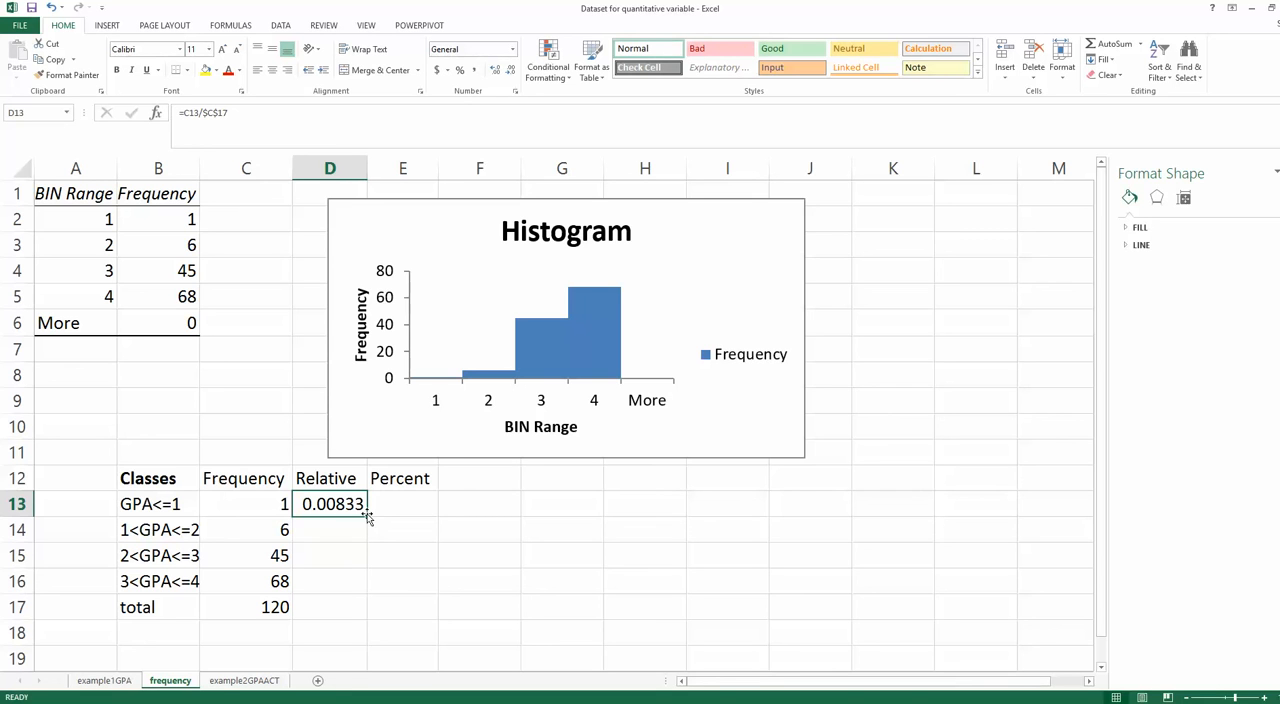
drag(368, 516, 368, 516)
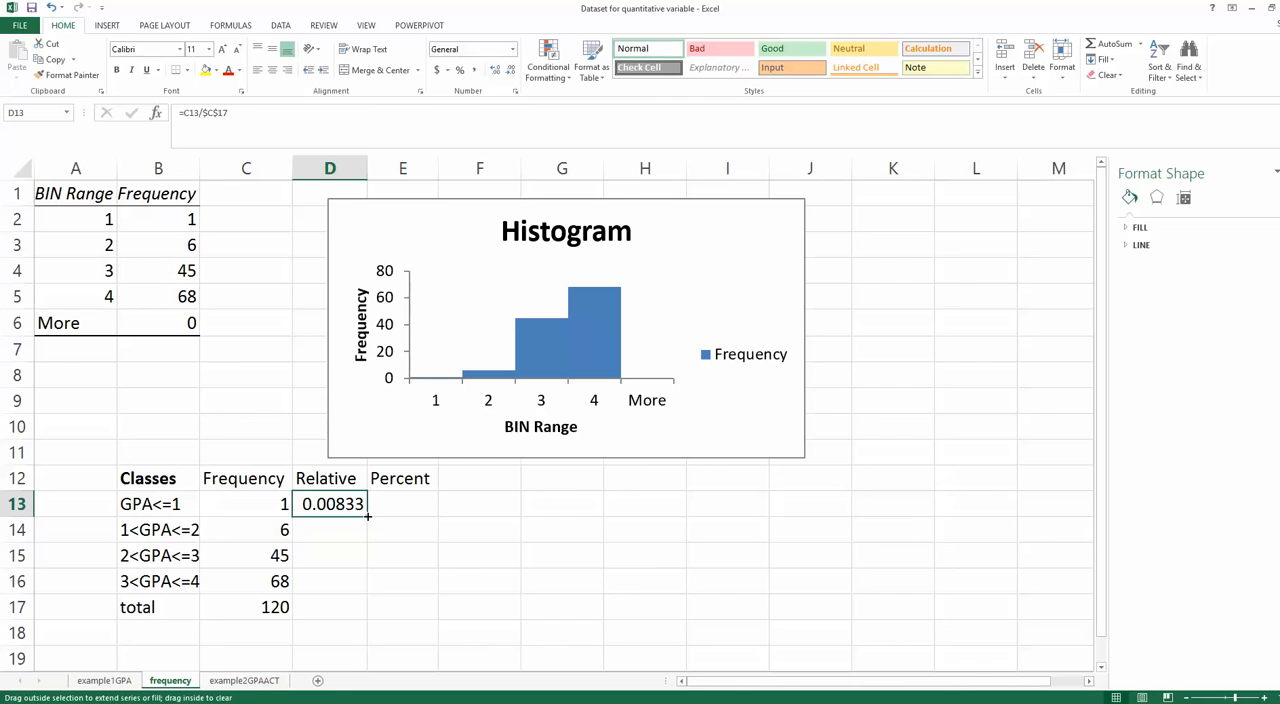
drag(368, 516, 371, 620)
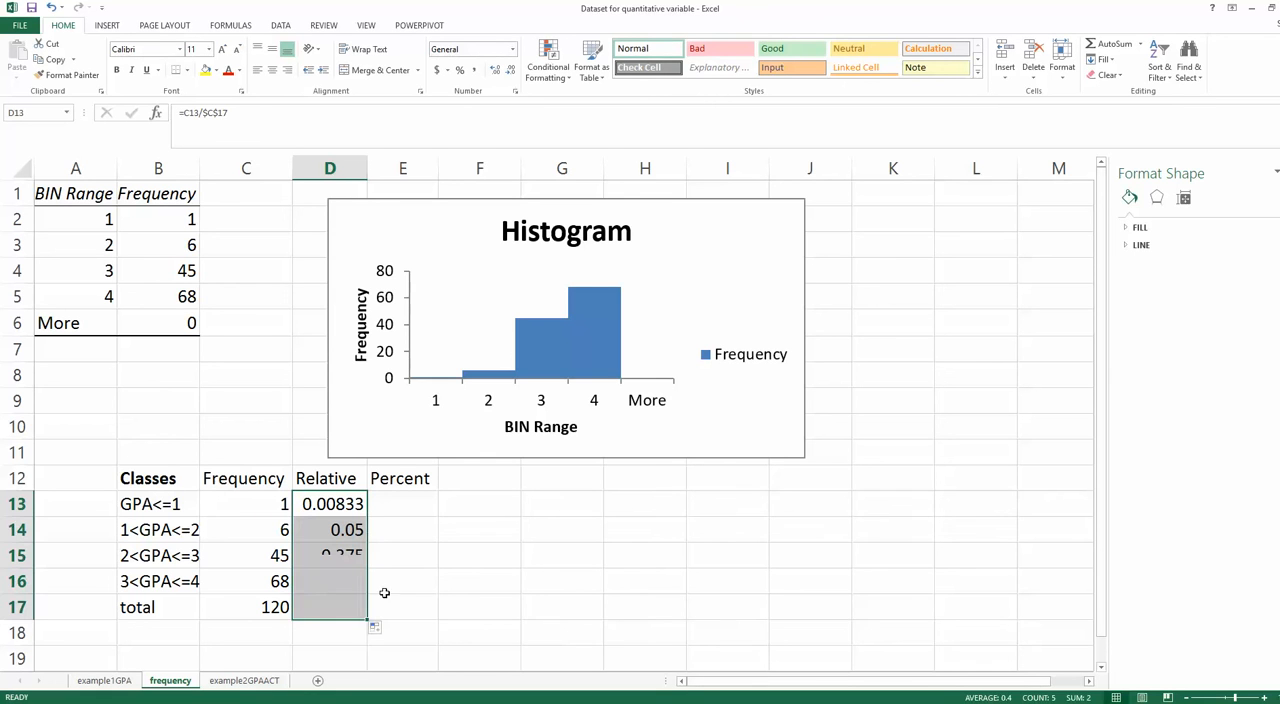
- Calculate the percent frequency in E13 with =D13*100 and fill the formula down through E17
click(412, 497)
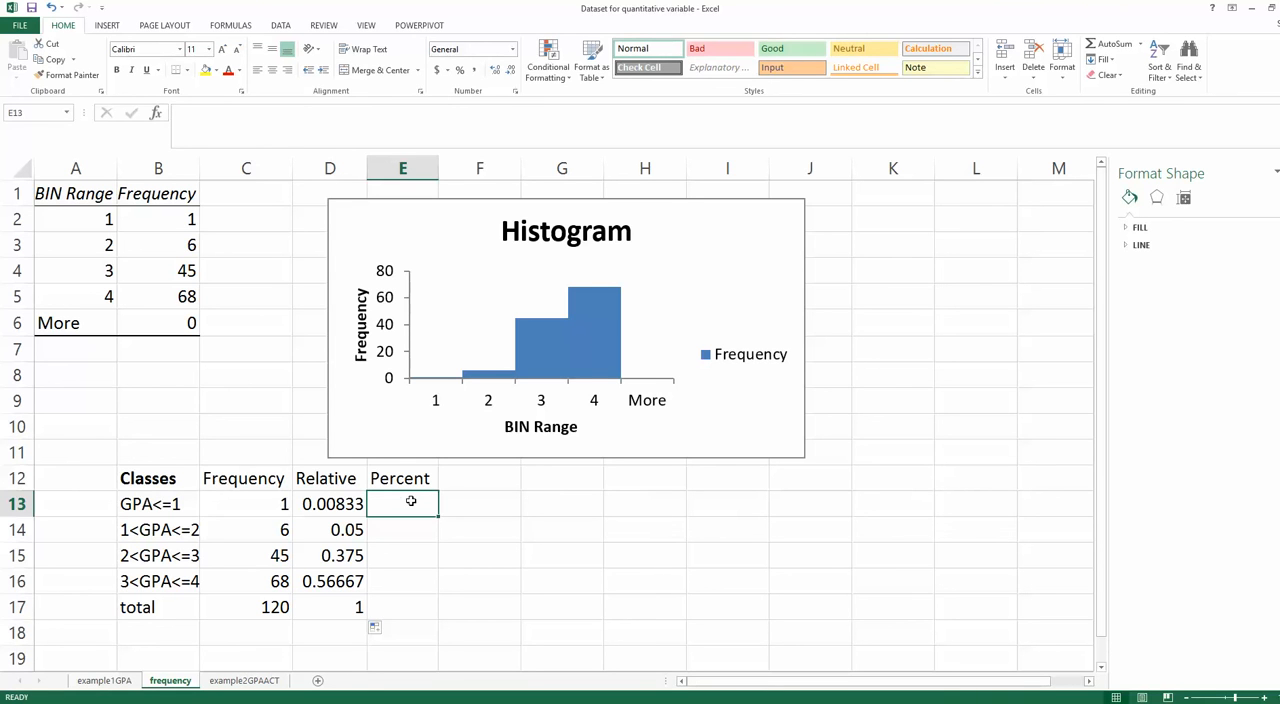
text(=)
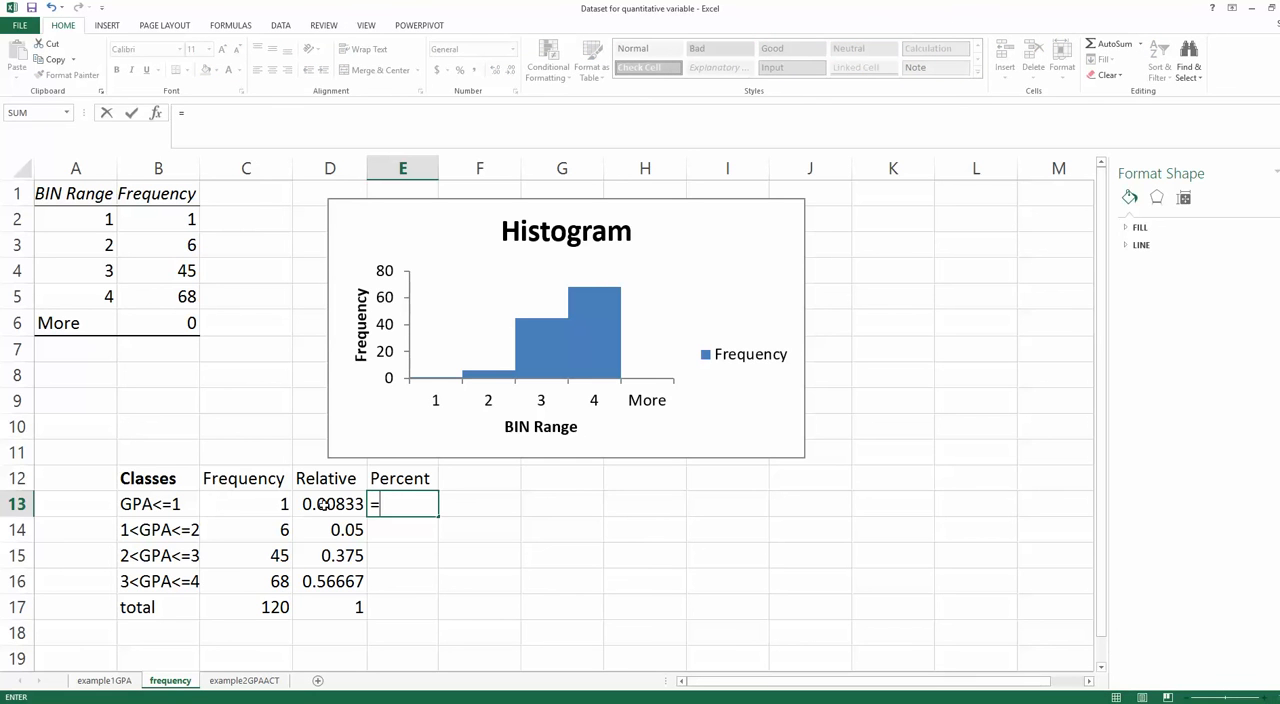
click(326, 504)
text(*)
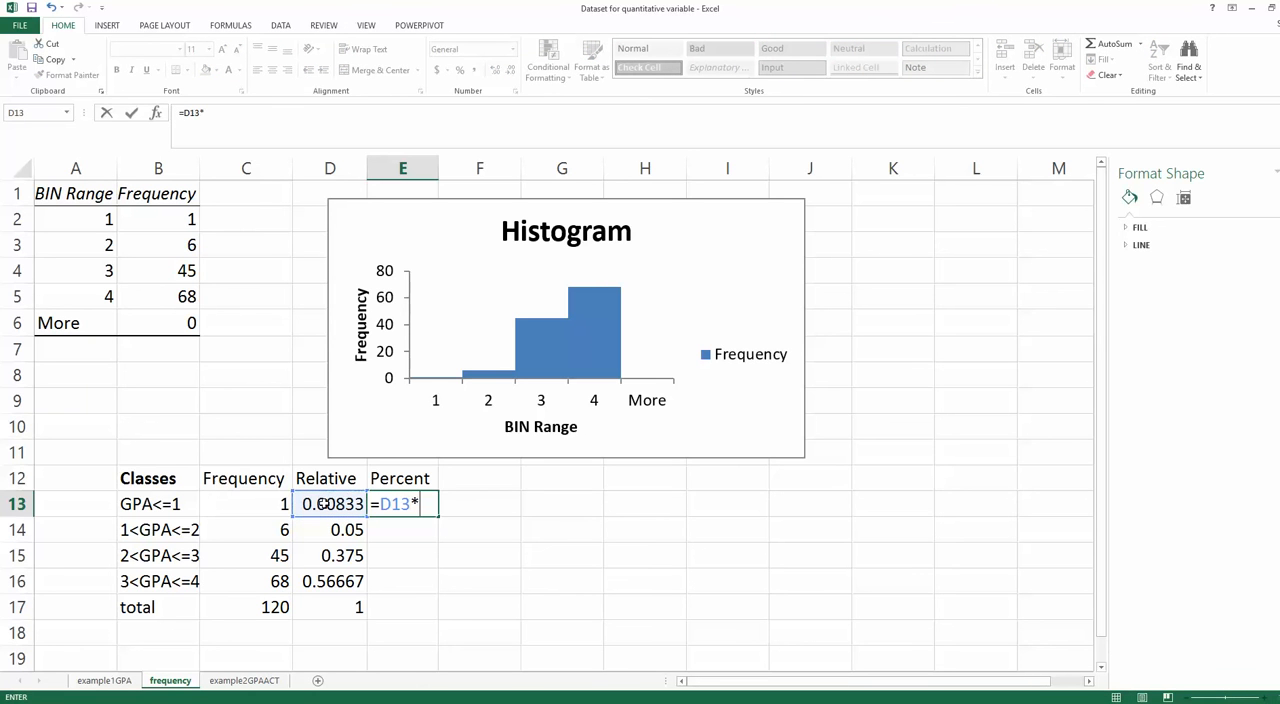
text(100)
key(Return)
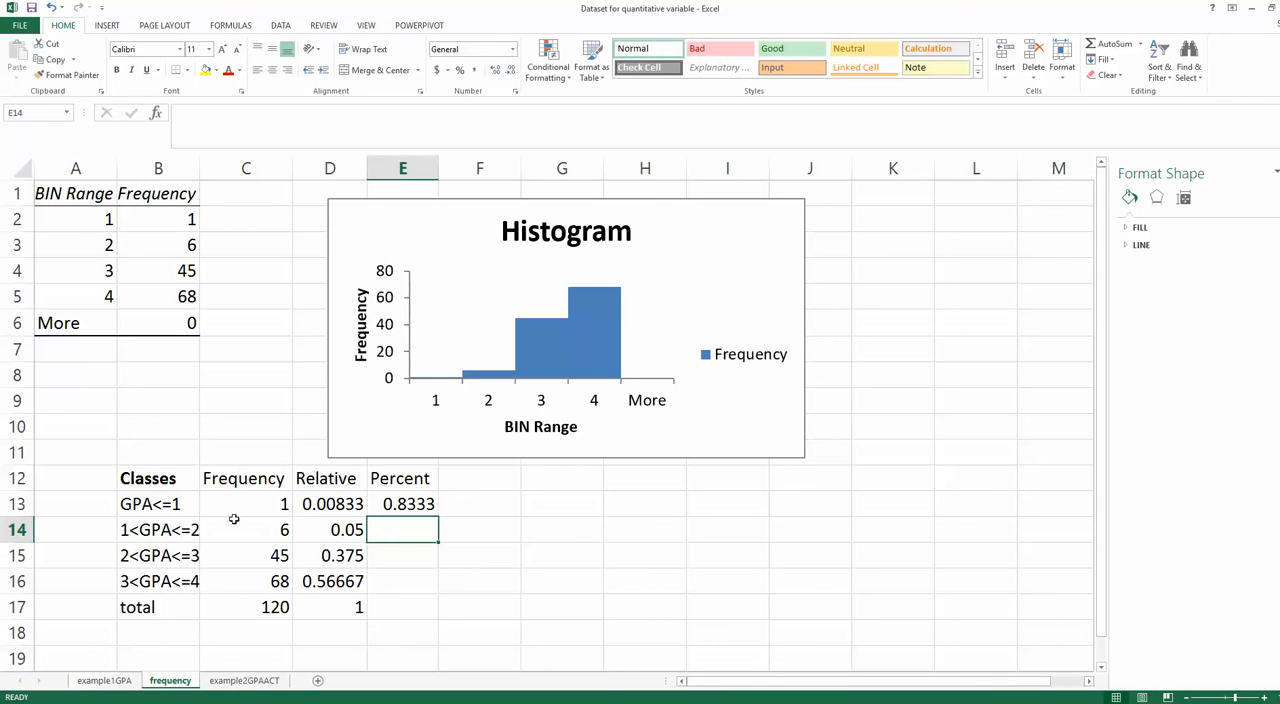
click(390, 504)
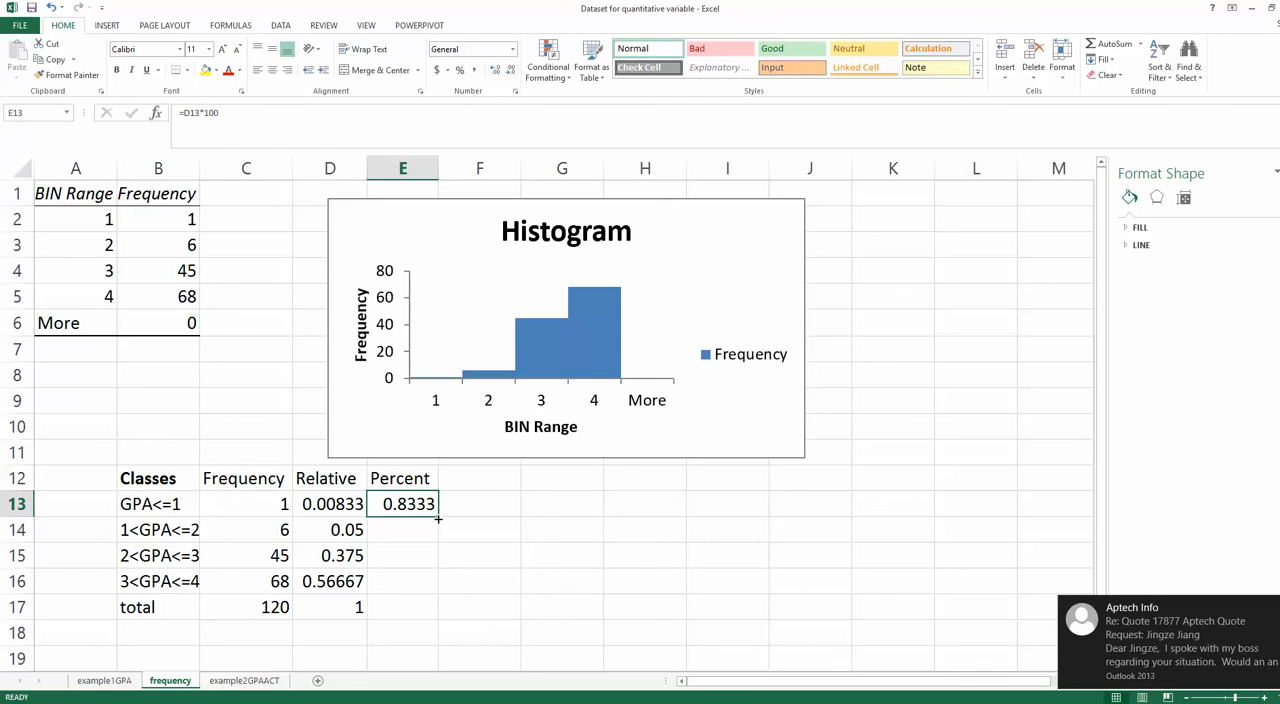
drag(438, 516, 440, 610)
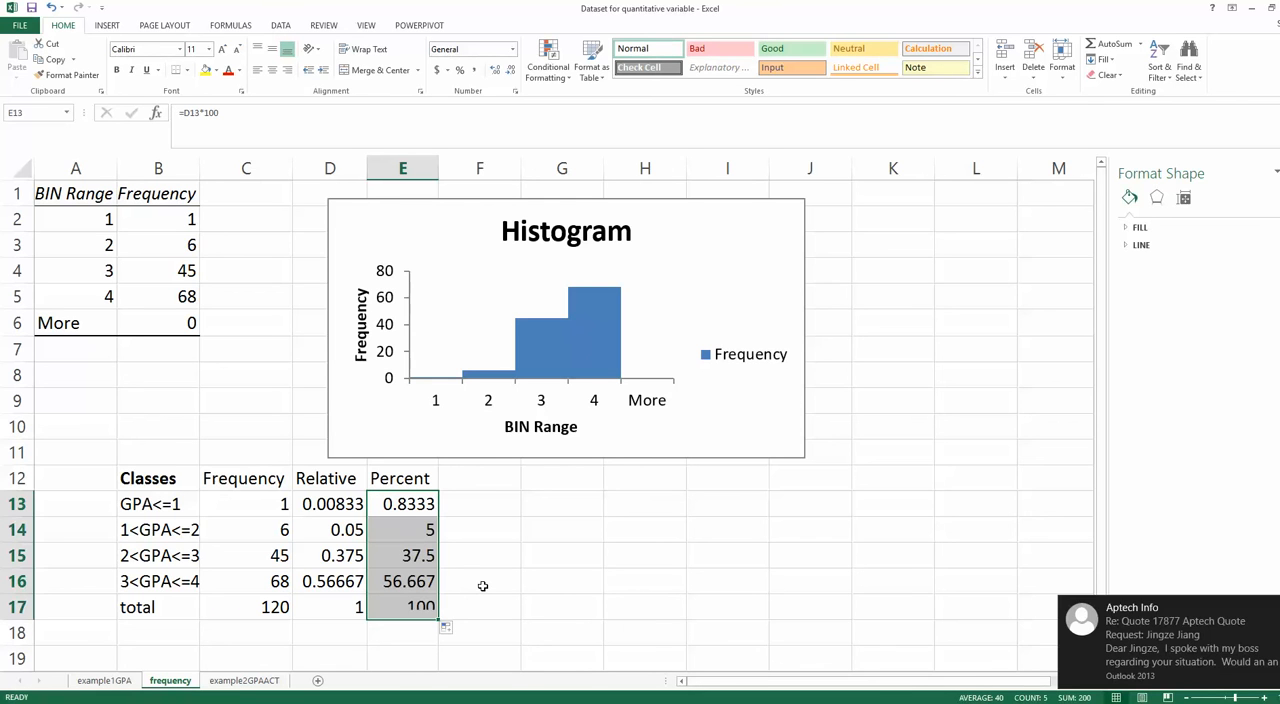